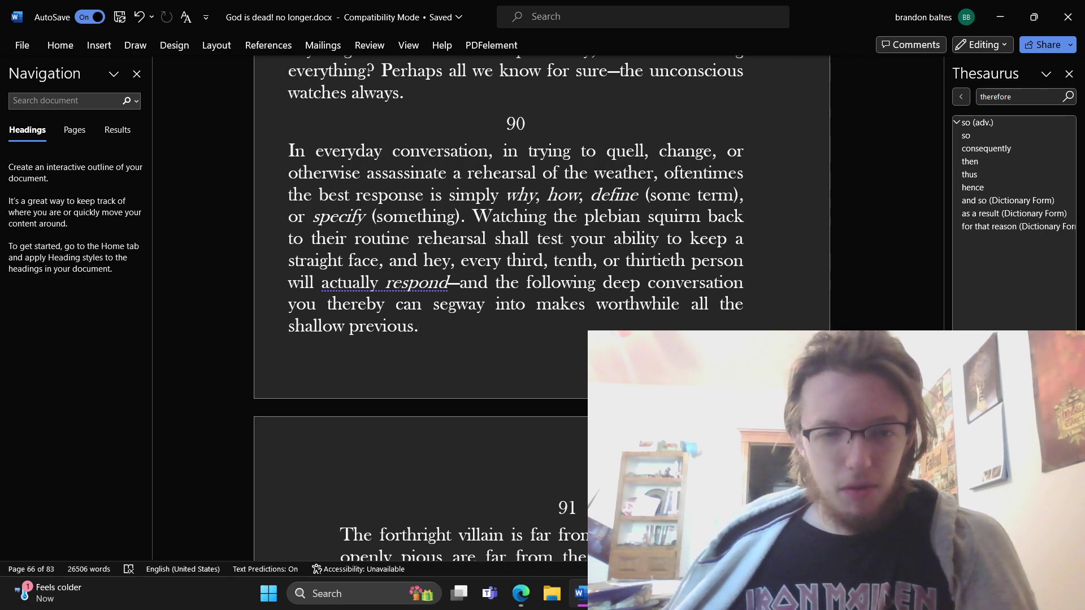
- Read through passage 90 on everyday conversation, from its opening sentence to "shallow previous."
left_click_drag(419, 327, 649, 286)
left_click(647, 322)
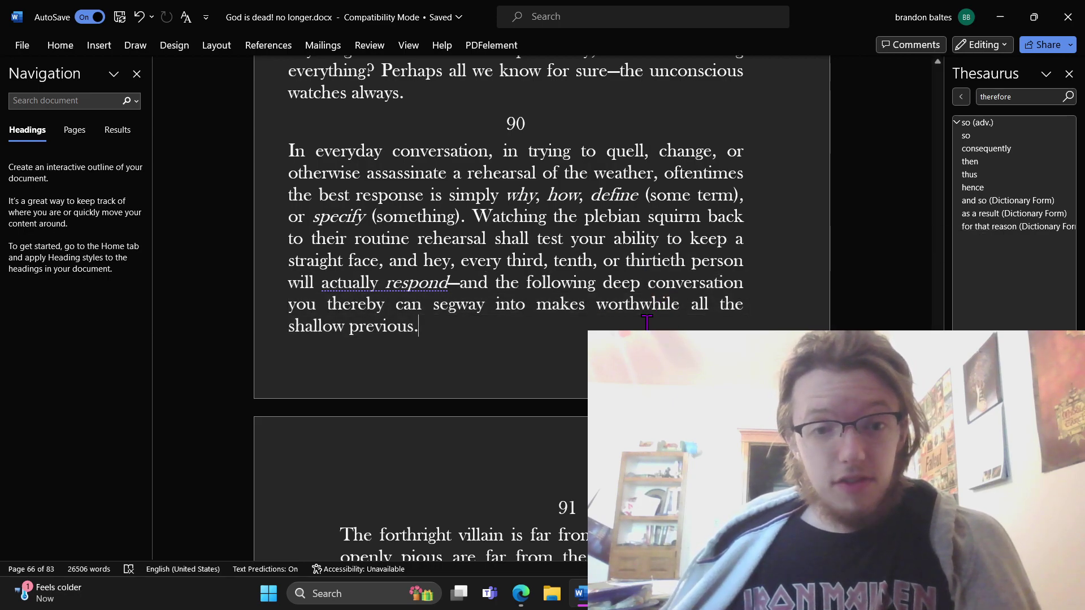
scroll(646, 322, "down", 1)
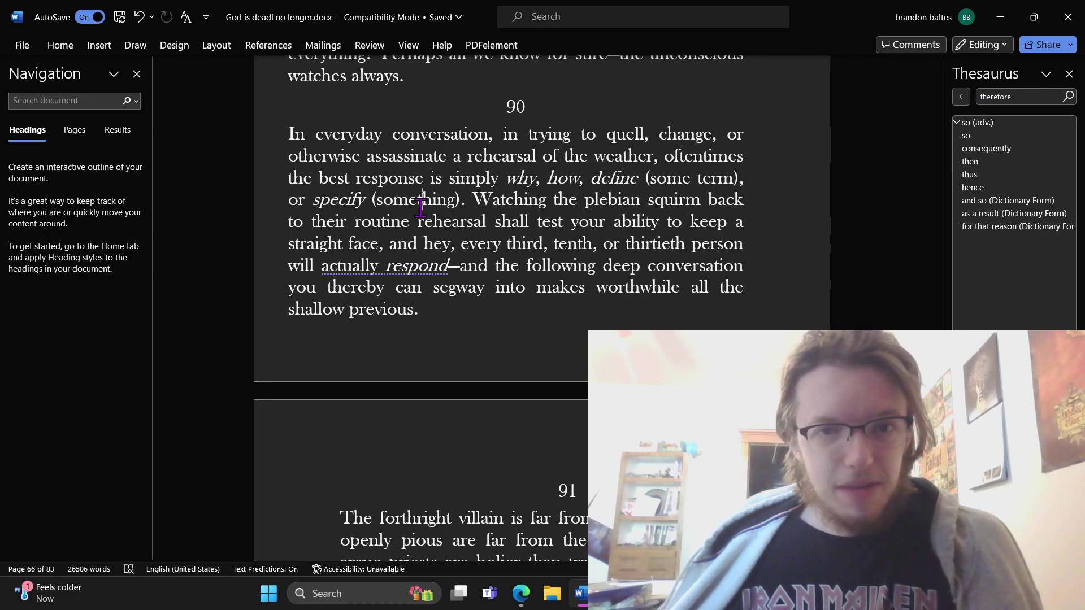
left_click(421, 207)
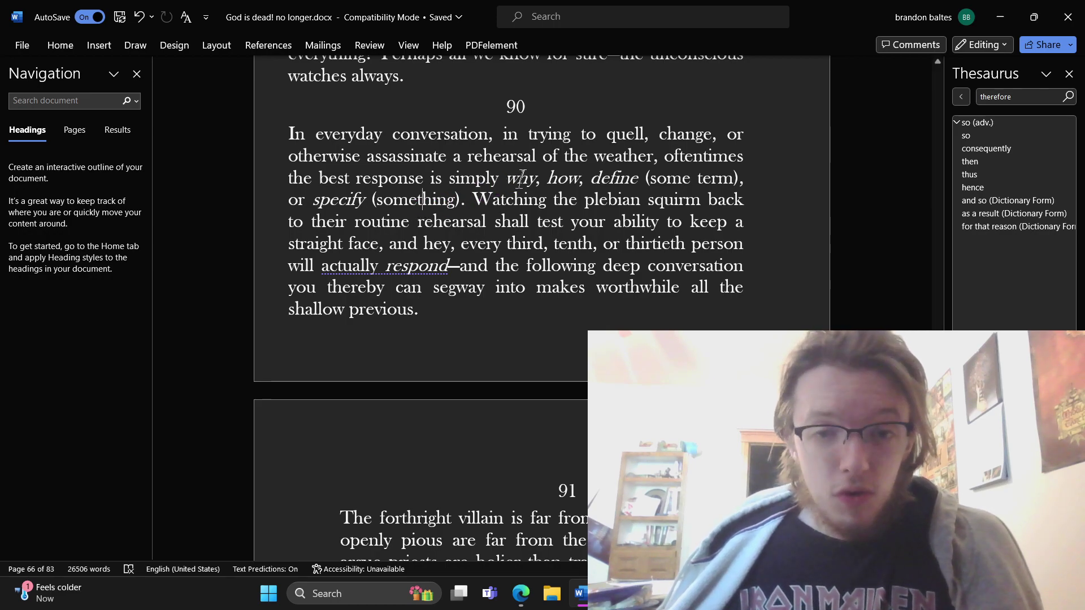
left_click(517, 179)
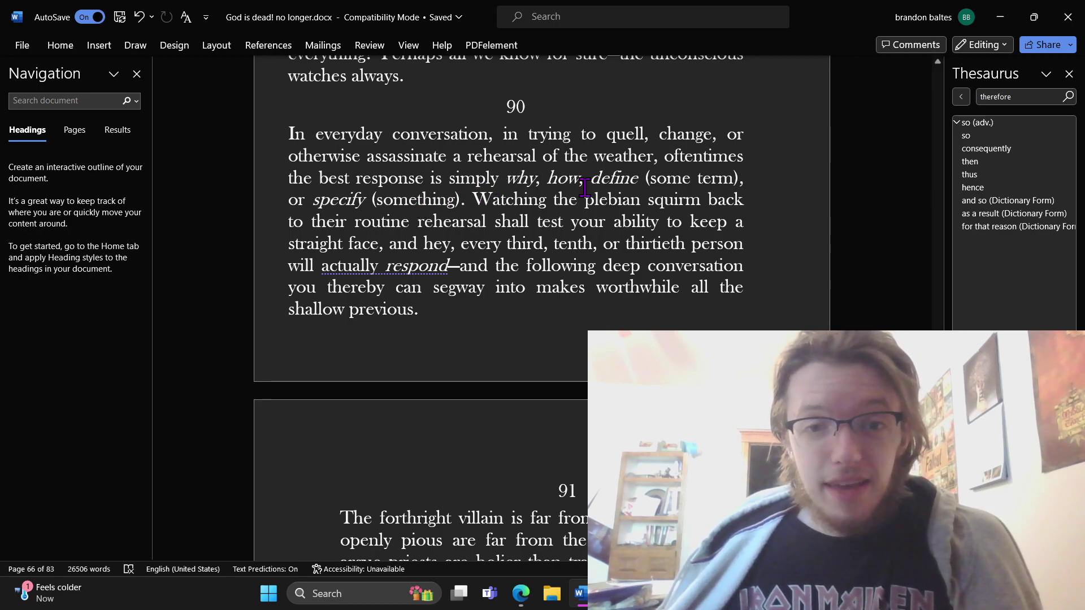
left_click(477, 193)
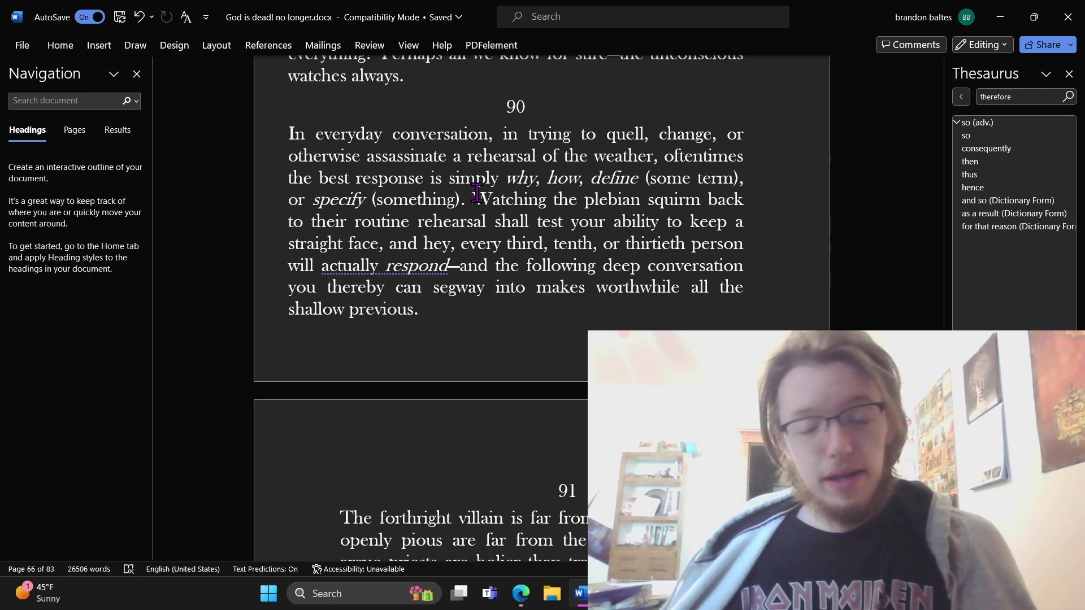
left_click(497, 356)
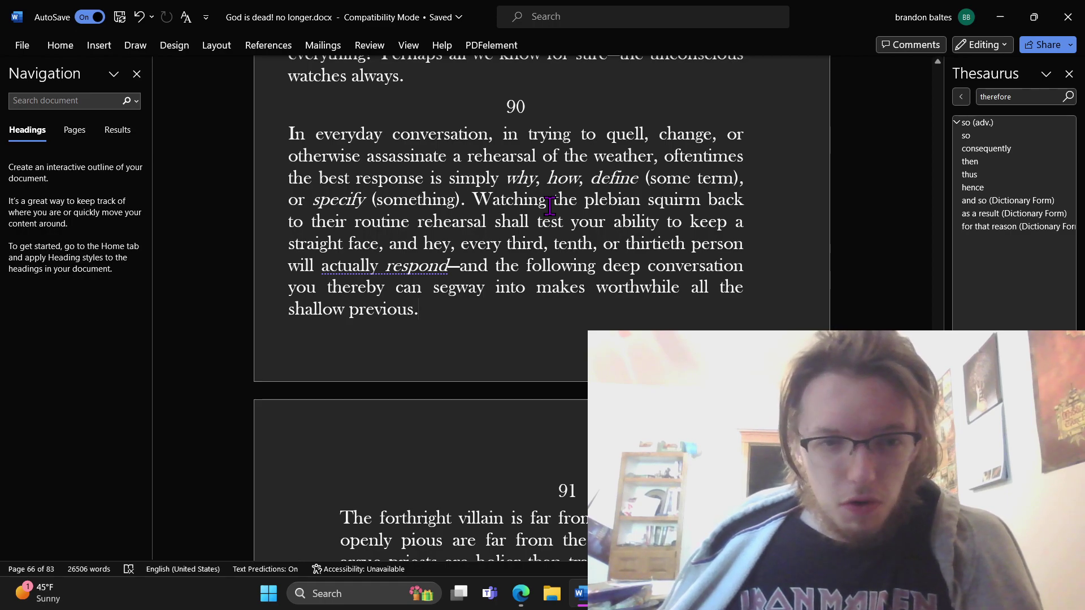
left_click(444, 221)
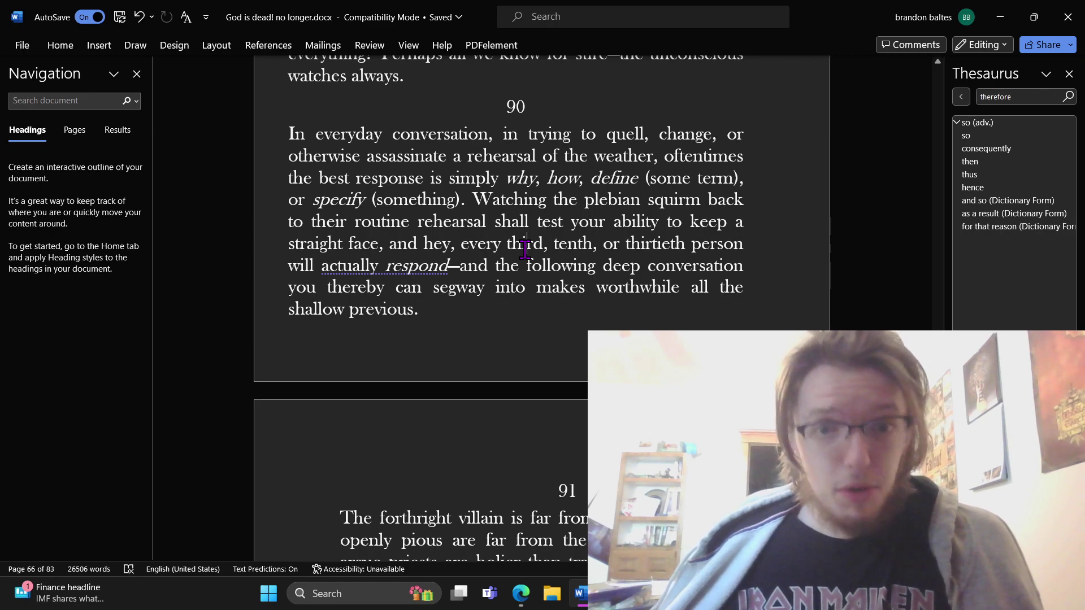
left_click(525, 249)
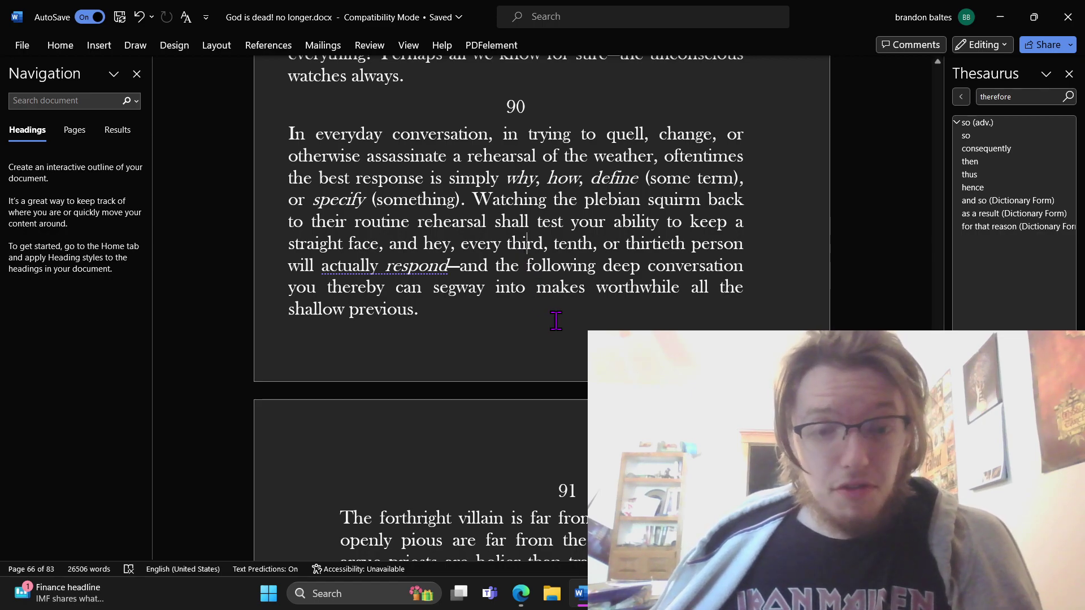
- Go back to passage 89 and read its opening paragraph on laziness, Satan and God
scroll(557, 327, "up", 1)
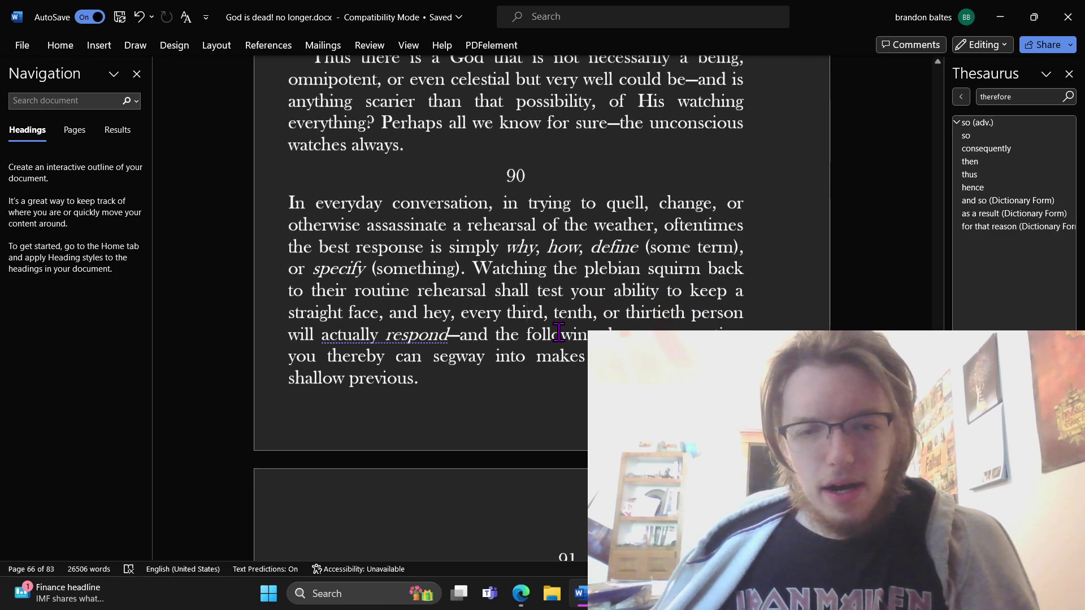
scroll(558, 332, "up", 7)
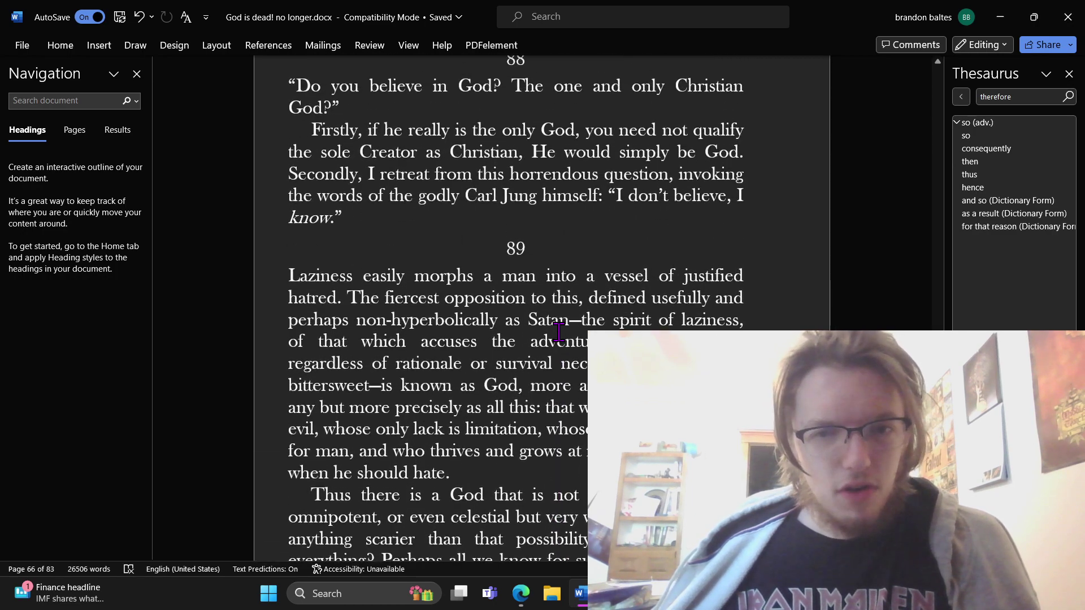
scroll(558, 332, "down", 2)
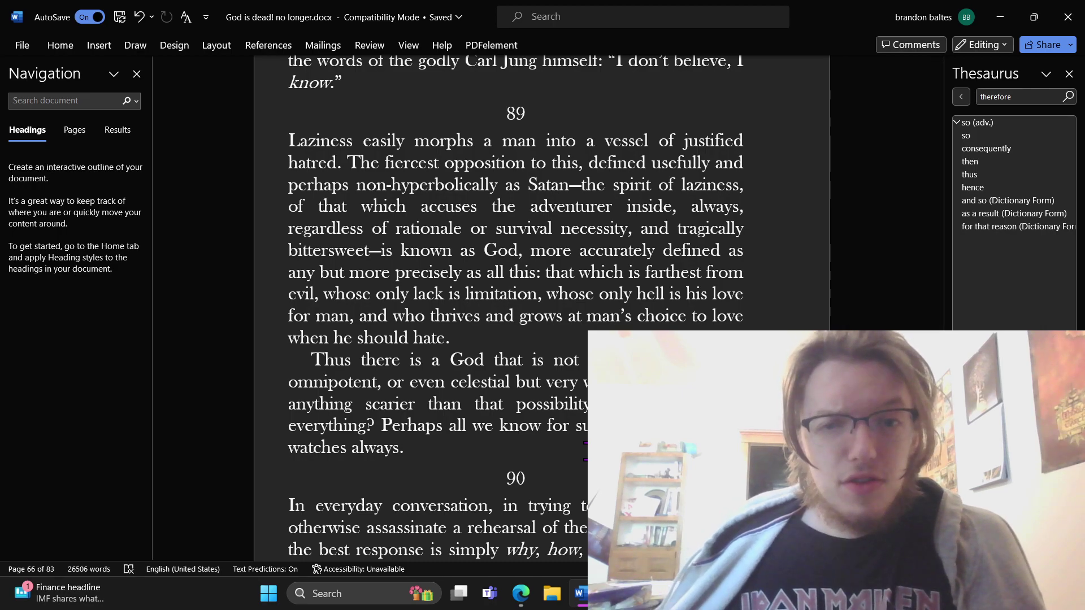
left_click(546, 344)
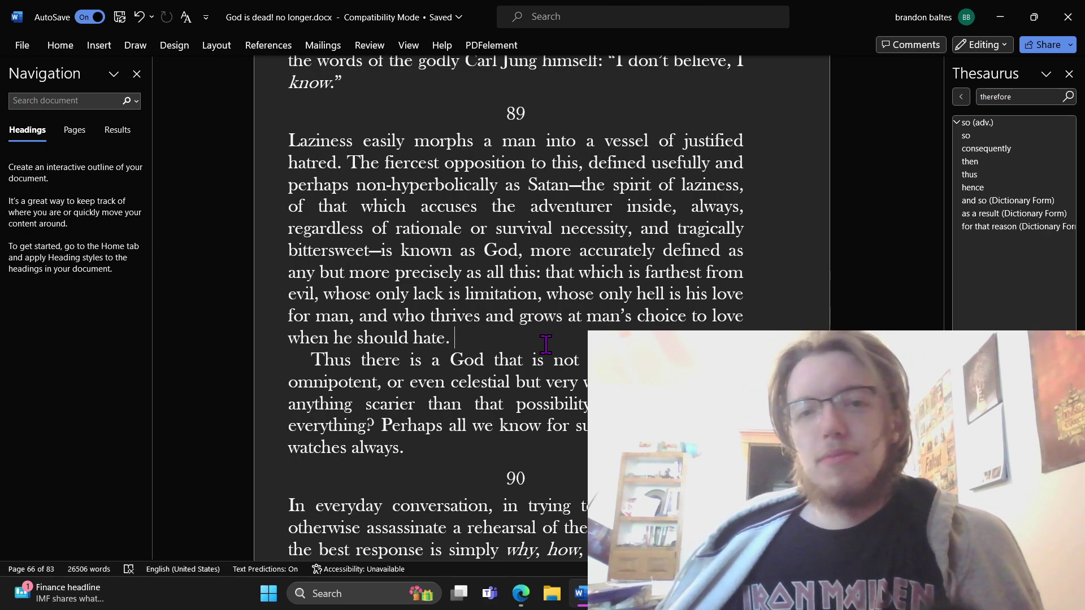
scroll(545, 344, "up", 3)
scroll(546, 344, "down", 3)
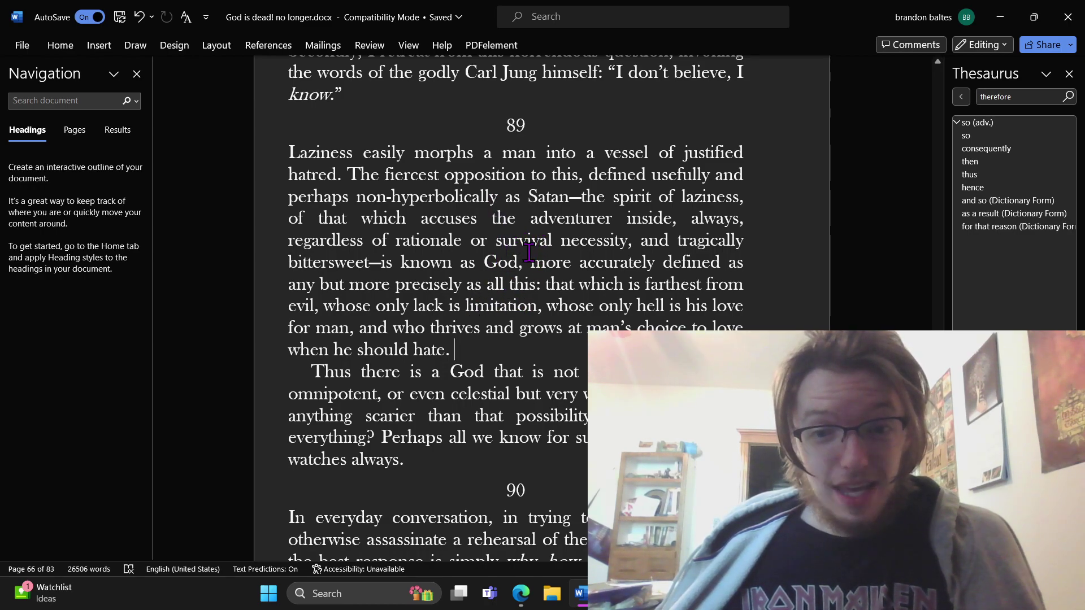
scroll(529, 253, "down", 2)
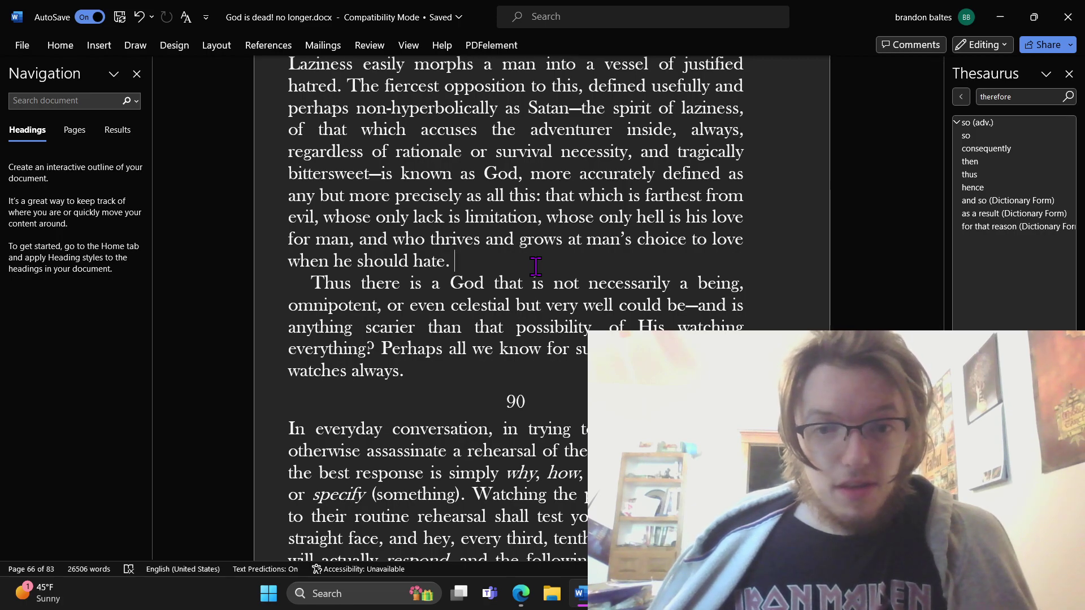
scroll(535, 266, "up", 2)
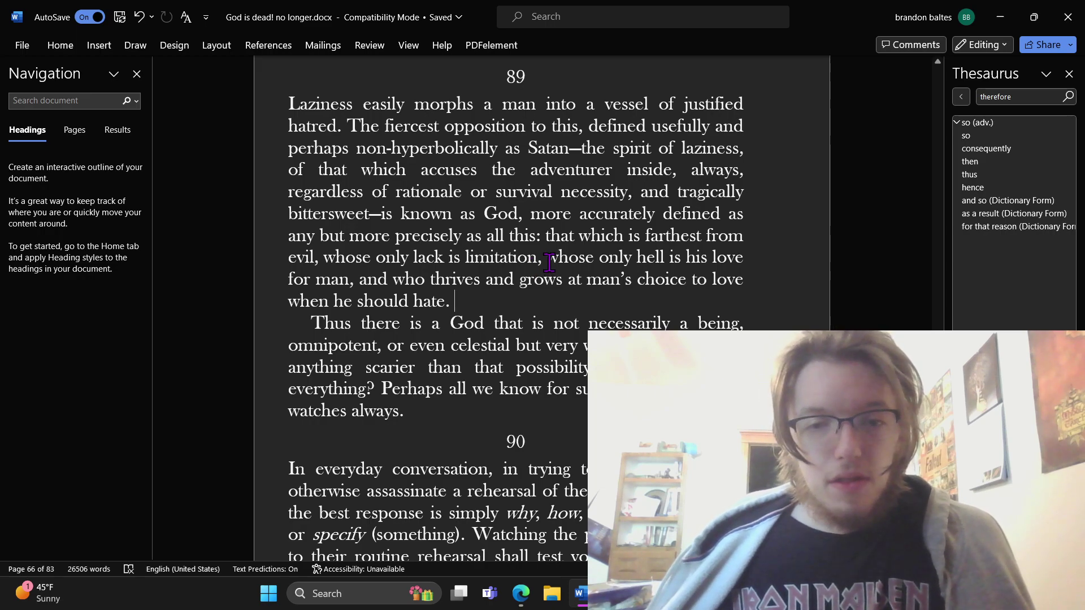
- Examine the word "God" and its definition within the first paragraph of passage 89
double_click(496, 215)
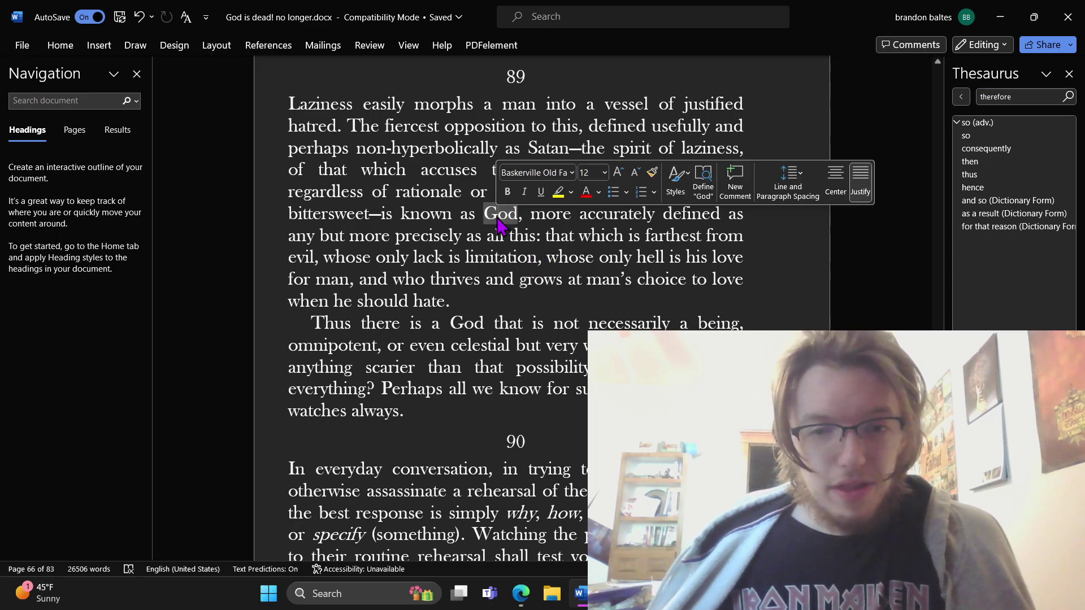
triple_click(499, 220)
triple_click(498, 223)
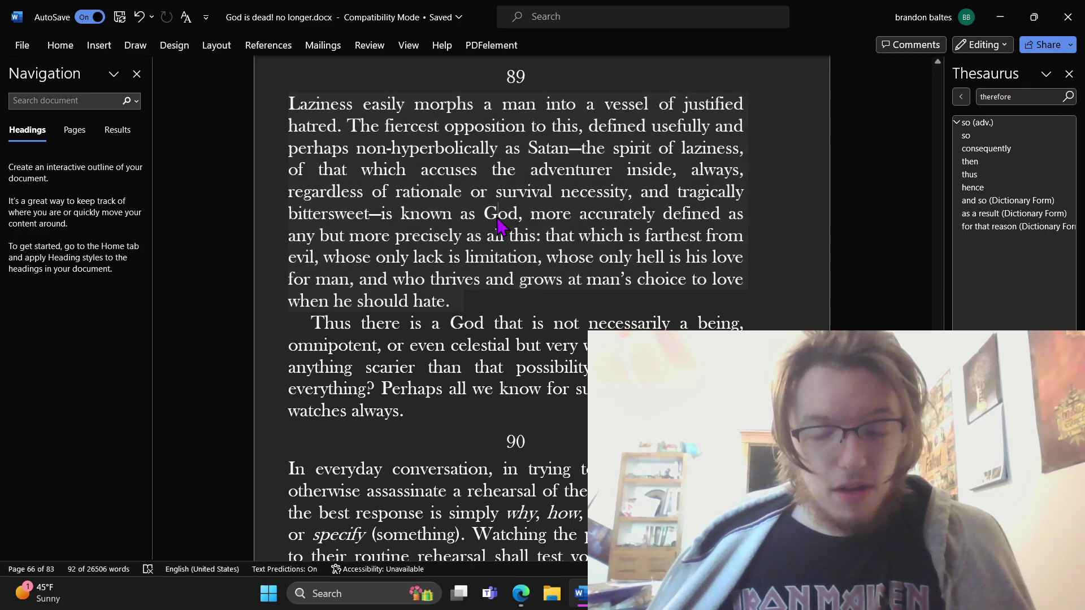
double_click(499, 224)
triple_click(499, 223)
triple_click(499, 223)
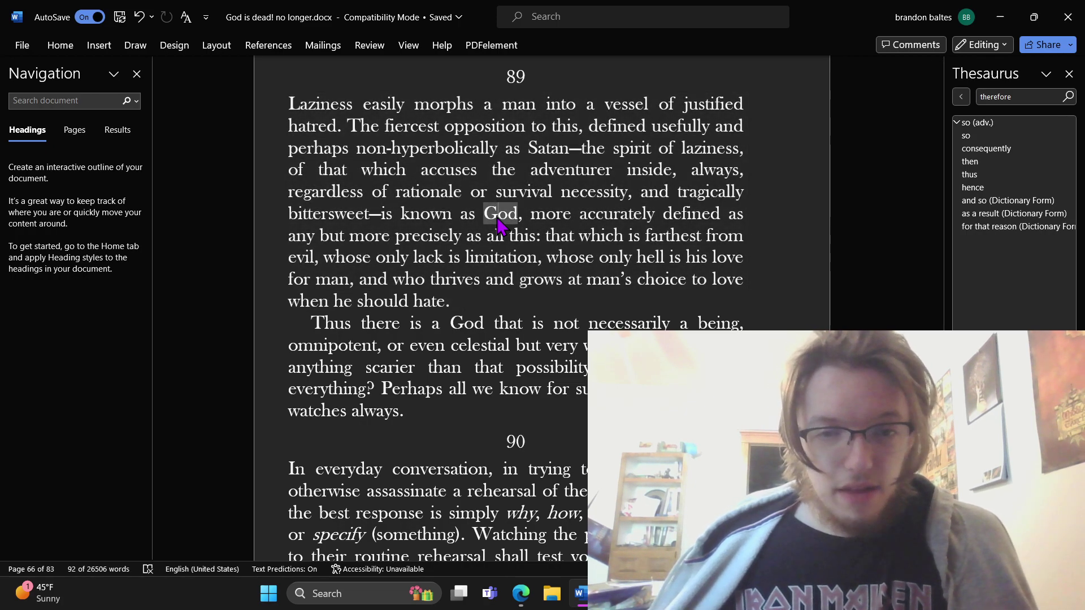
triple_click(499, 223)
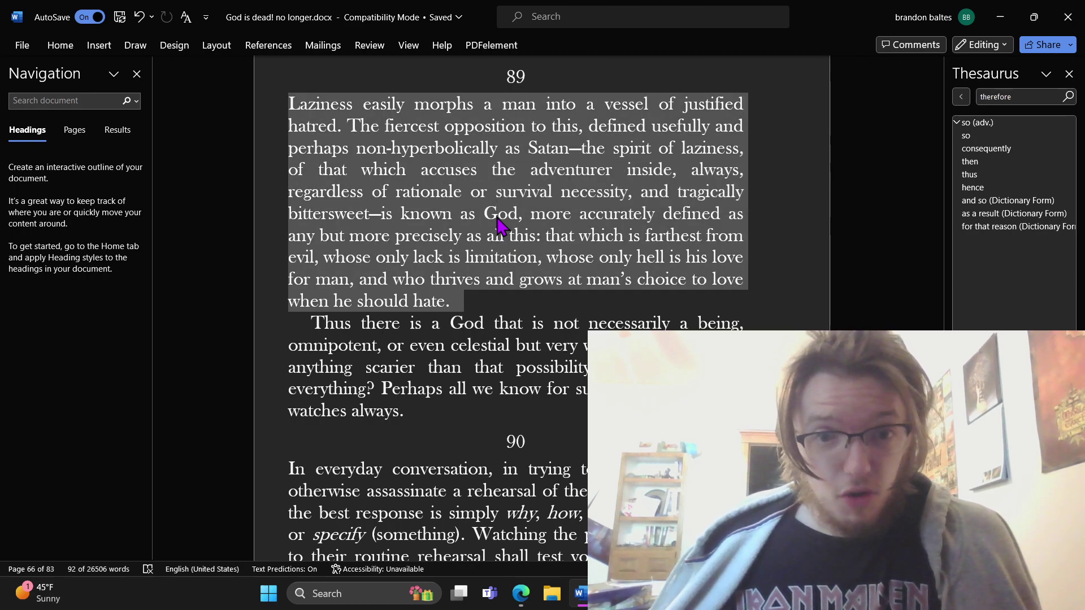
triple_click(499, 223)
left_click(499, 224)
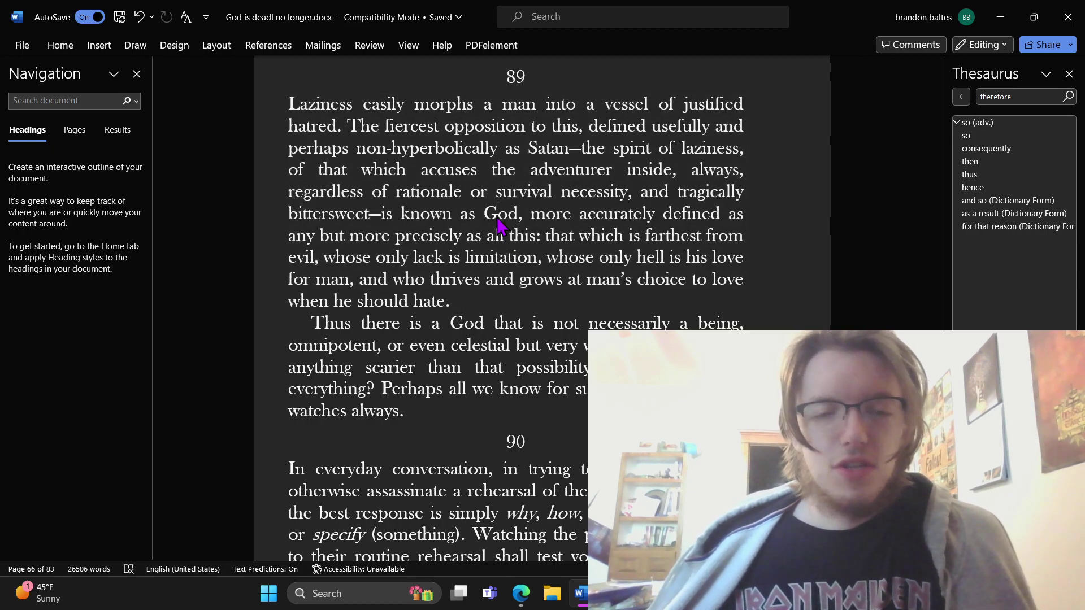
triple_click(499, 223)
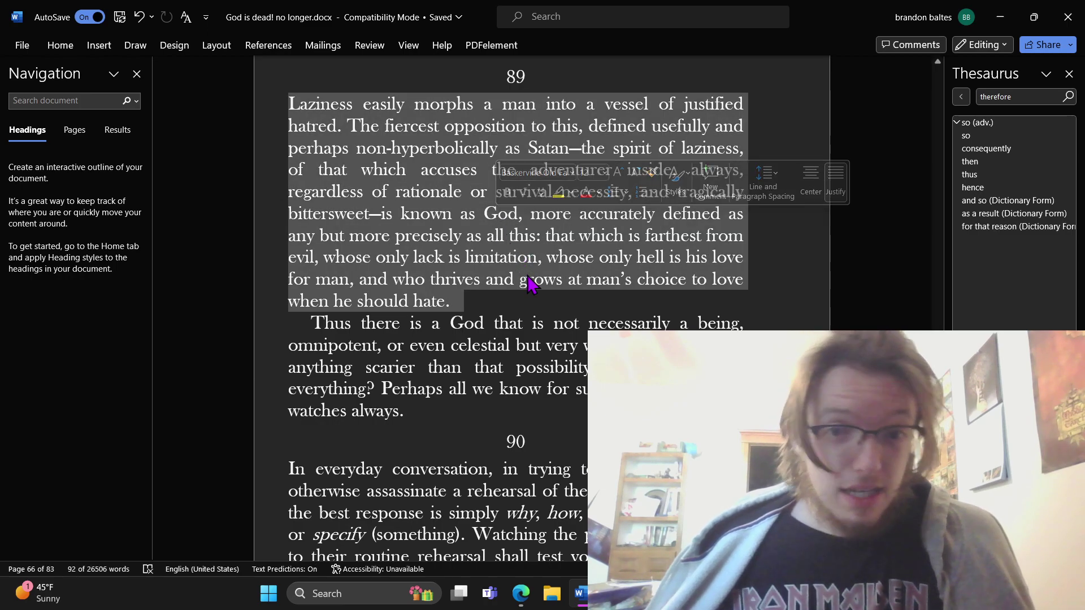
left_click(534, 308)
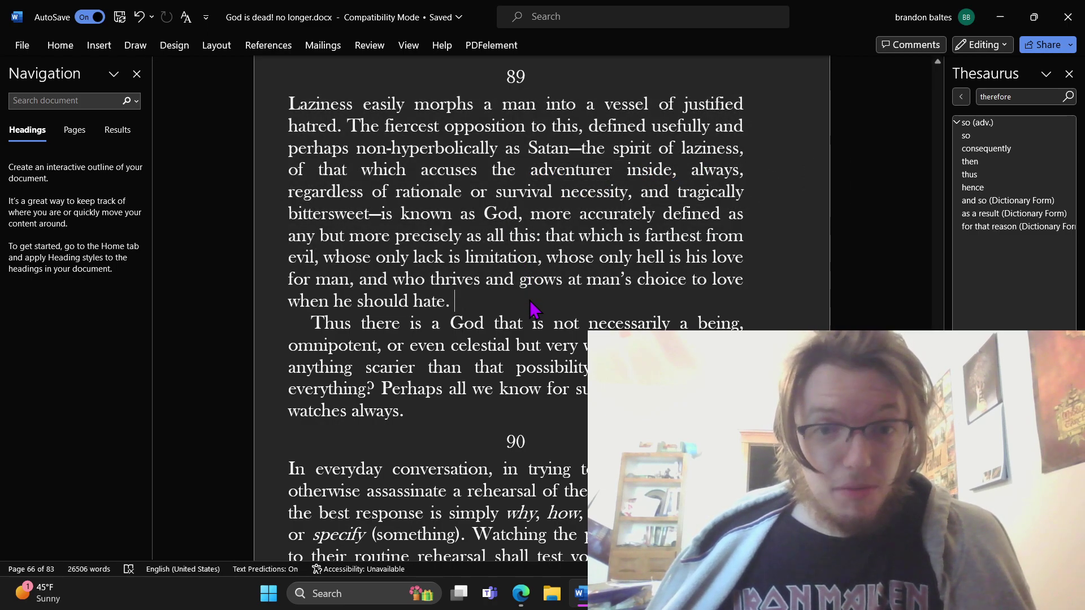
- Read the second paragraph of passage 89, beginning "Thus there is a God", against the paragraph before it
left_click(541, 411)
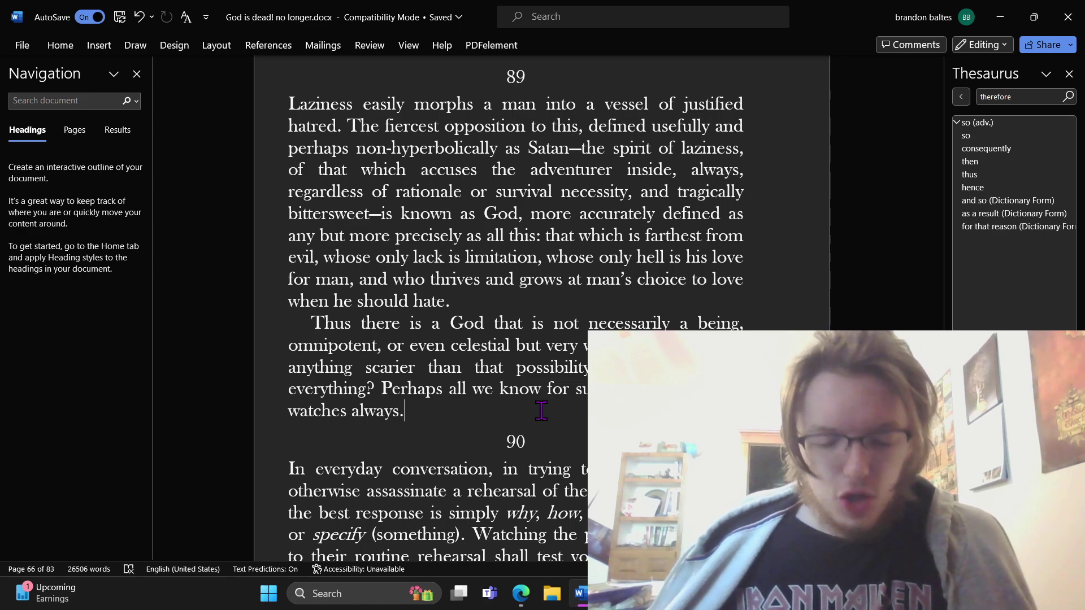
left_click(521, 303)
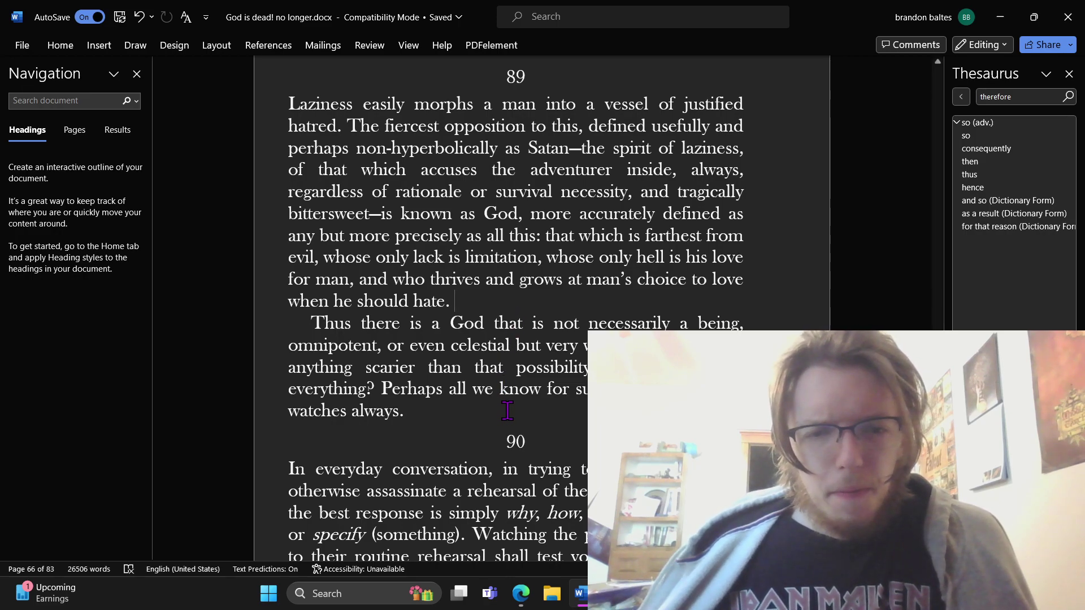
scroll(507, 411, "down", 1)
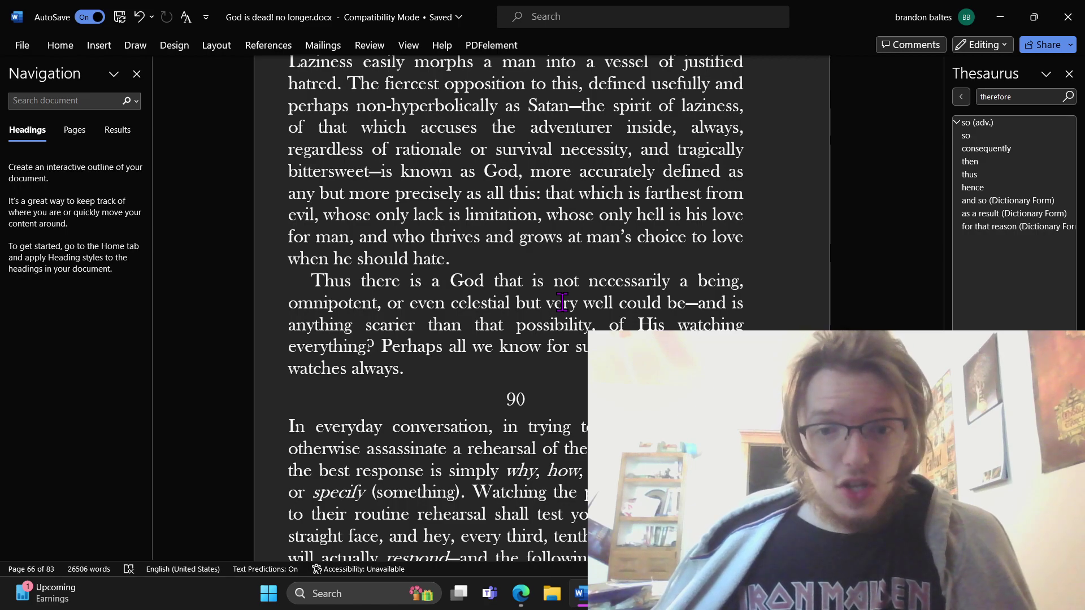
left_click(586, 366)
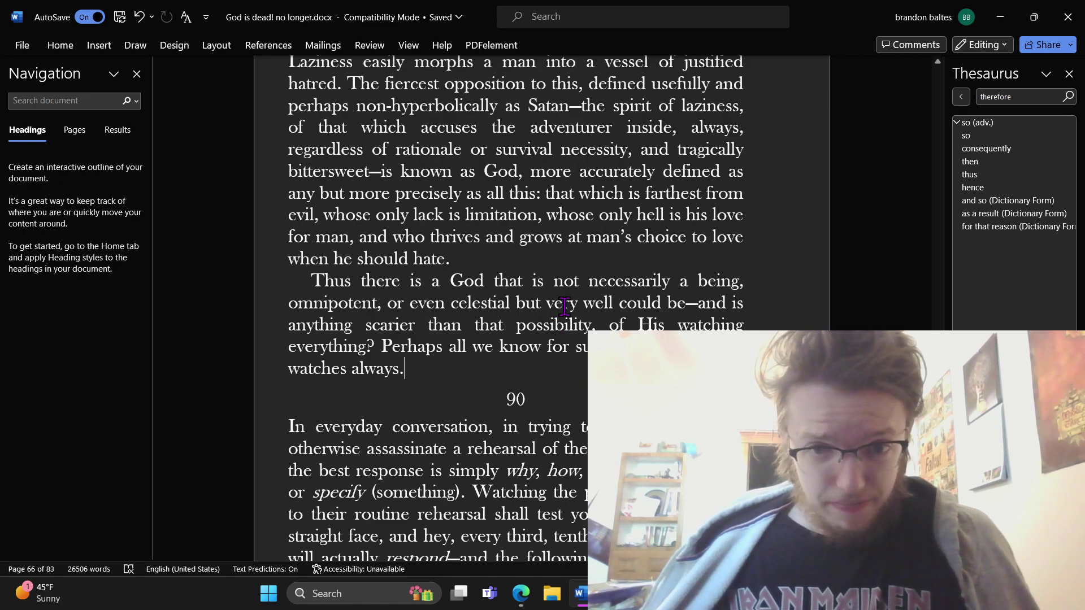
left_click(553, 266)
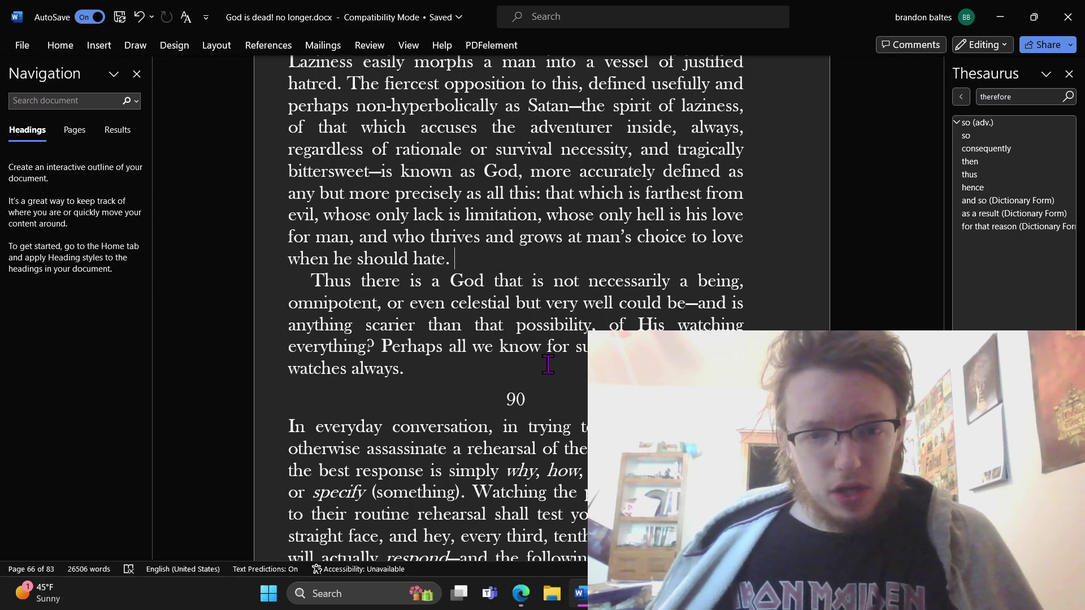
scroll(548, 365, "down", 1)
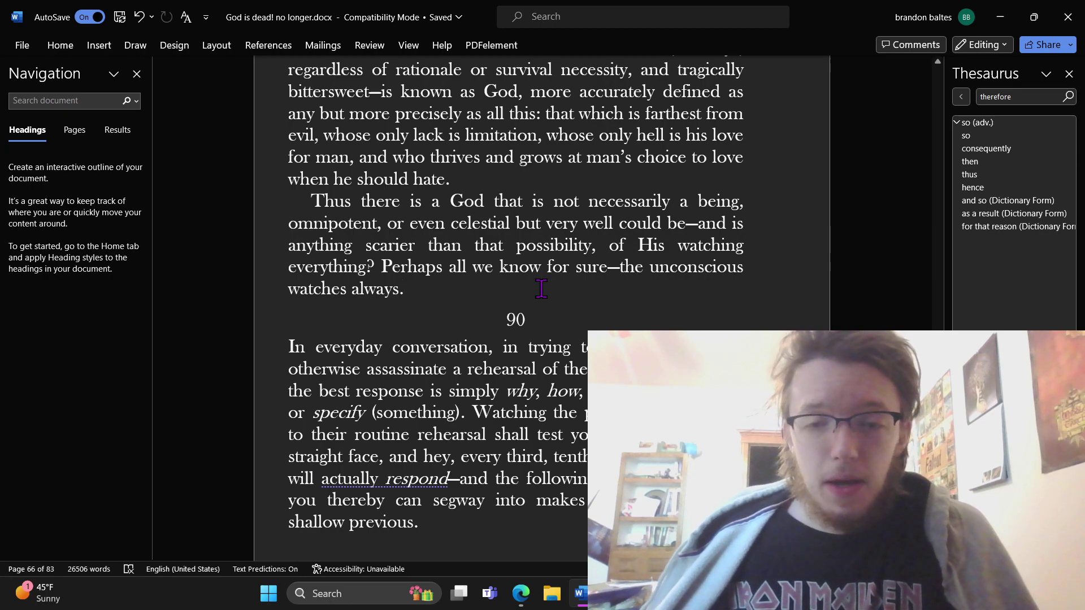
- Examine the word "unconscious" in the closing sentence of passage 89 and reread the surrounding text
double_click(674, 275)
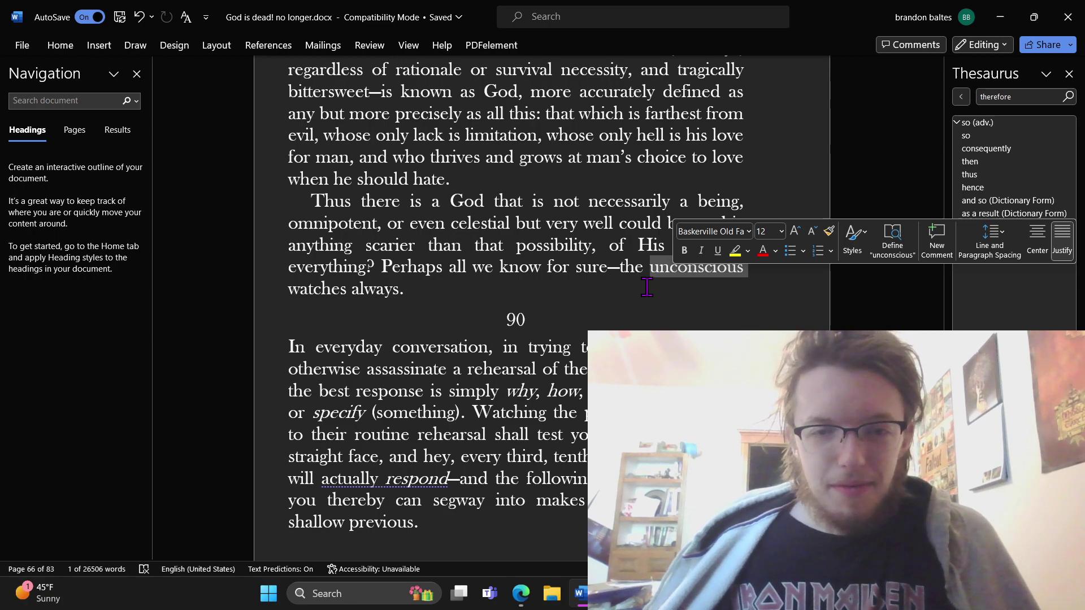
scroll(647, 288, "up", 2)
left_click(647, 287)
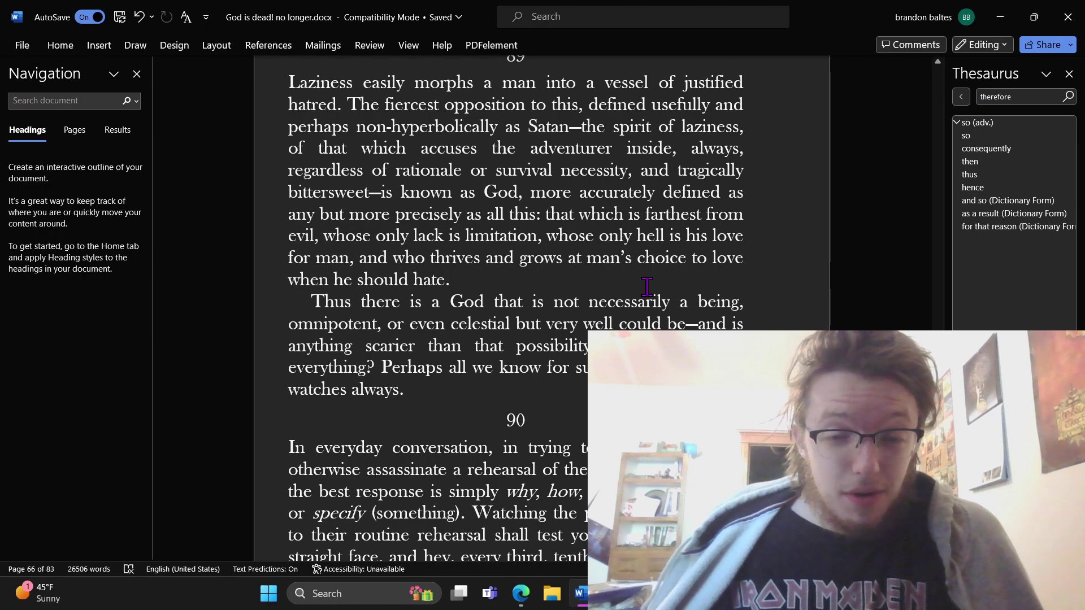
scroll(647, 288, "down", 2)
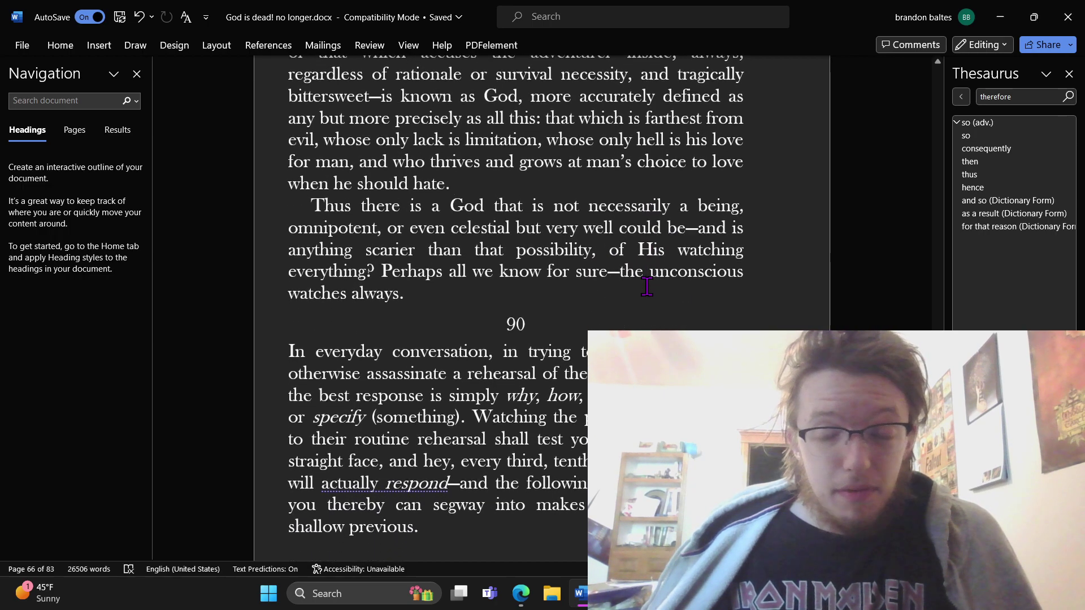
key("Down")
key("Down")
key("Down")
key("Down")
key("Down")
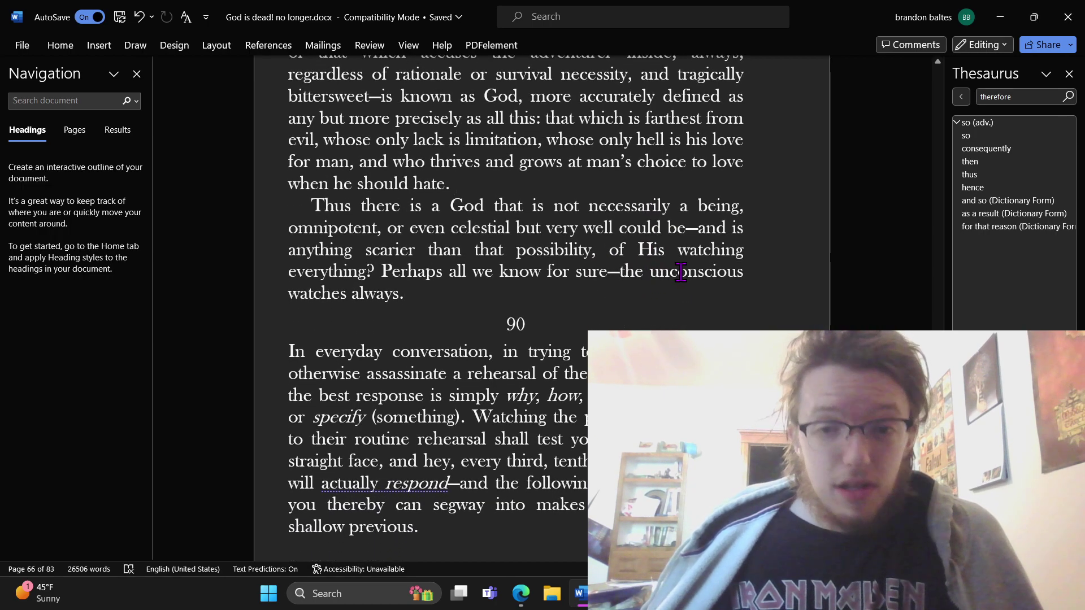
- Compare "unconscious" with "God" in the second paragraph of passage 89 and review the opening paragraph's definition
double_click(680, 272)
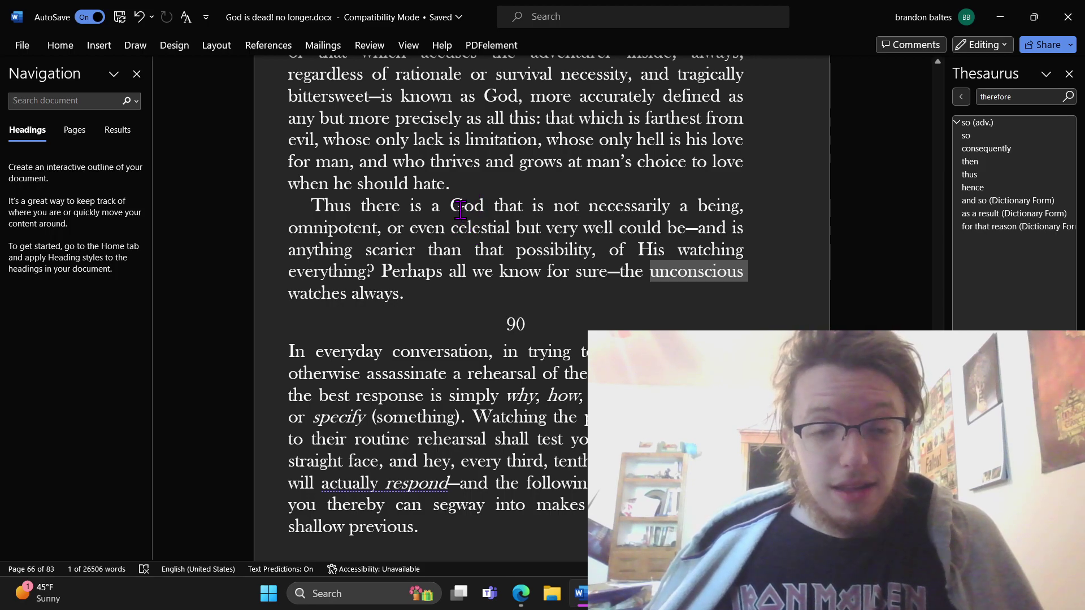
double_click(461, 210)
scroll(546, 296, "up", 3)
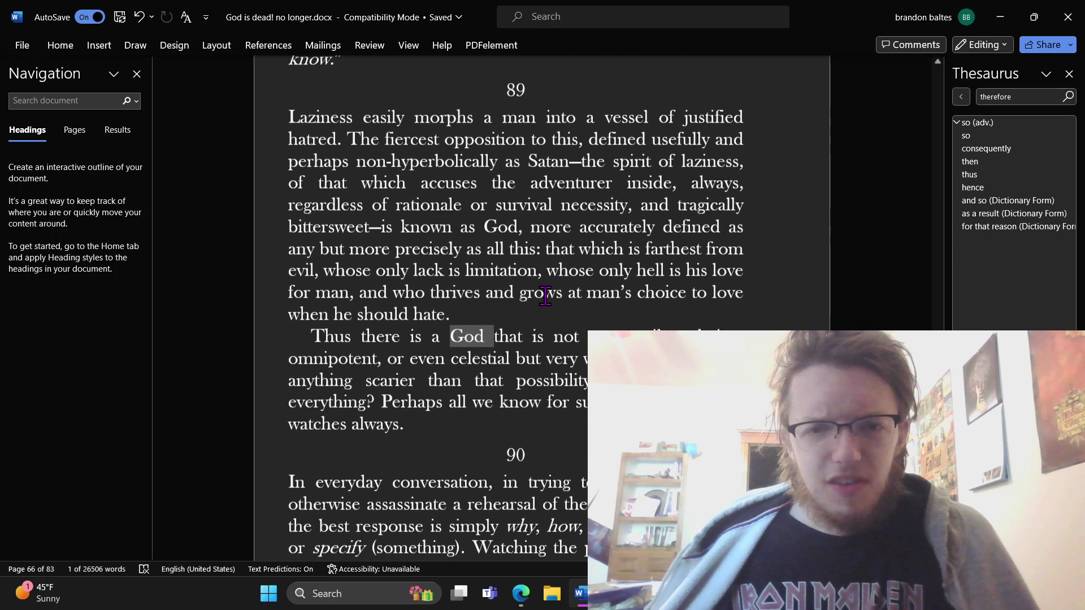
scroll(545, 296, "down", 1)
left_click(545, 297)
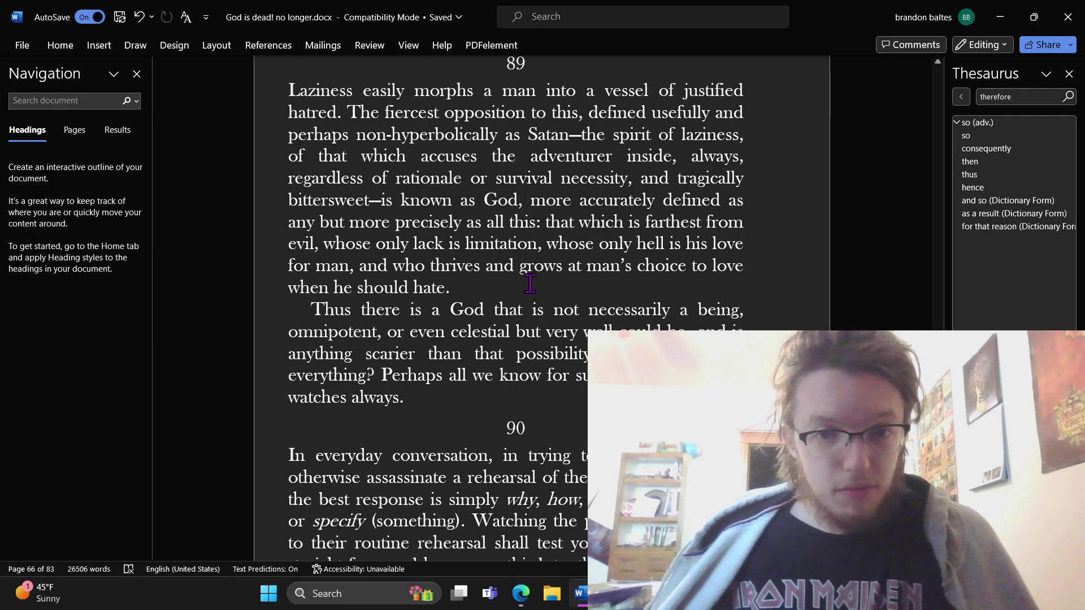
- Examine "God" in the second paragraph of passage 89 and reread both paragraph endings, "when he should hate" and "watches always"
left_click(529, 284)
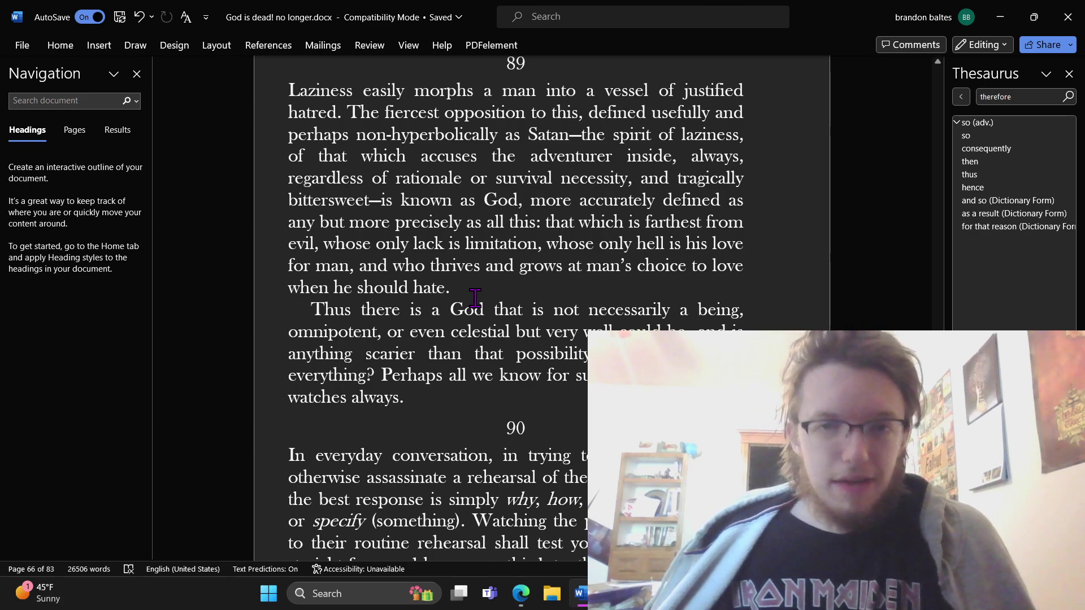
double_click(466, 317)
left_click(466, 319)
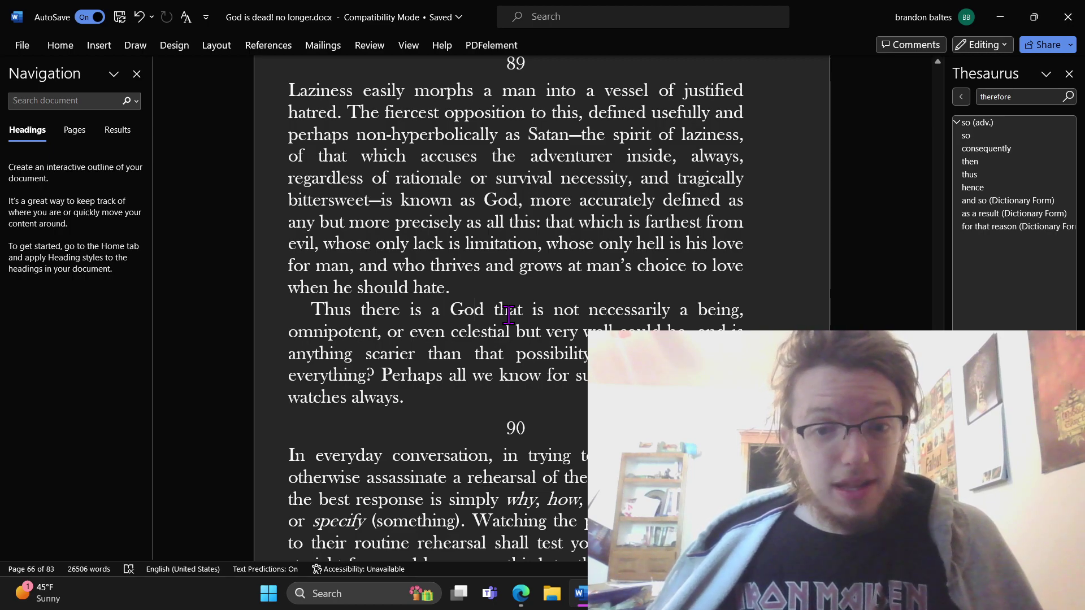
left_click(505, 289)
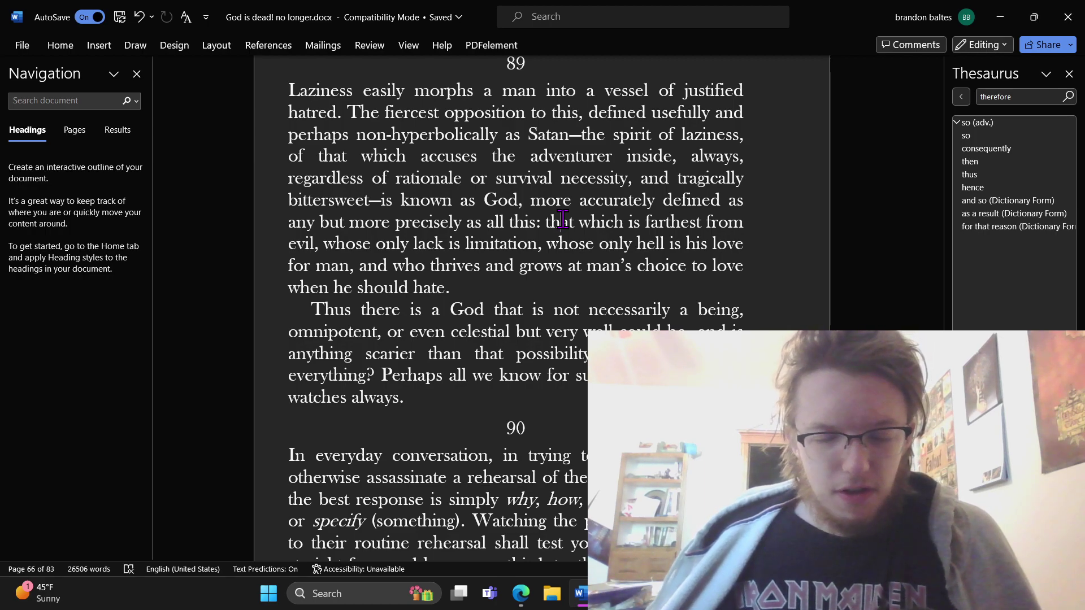
left_click(536, 288)
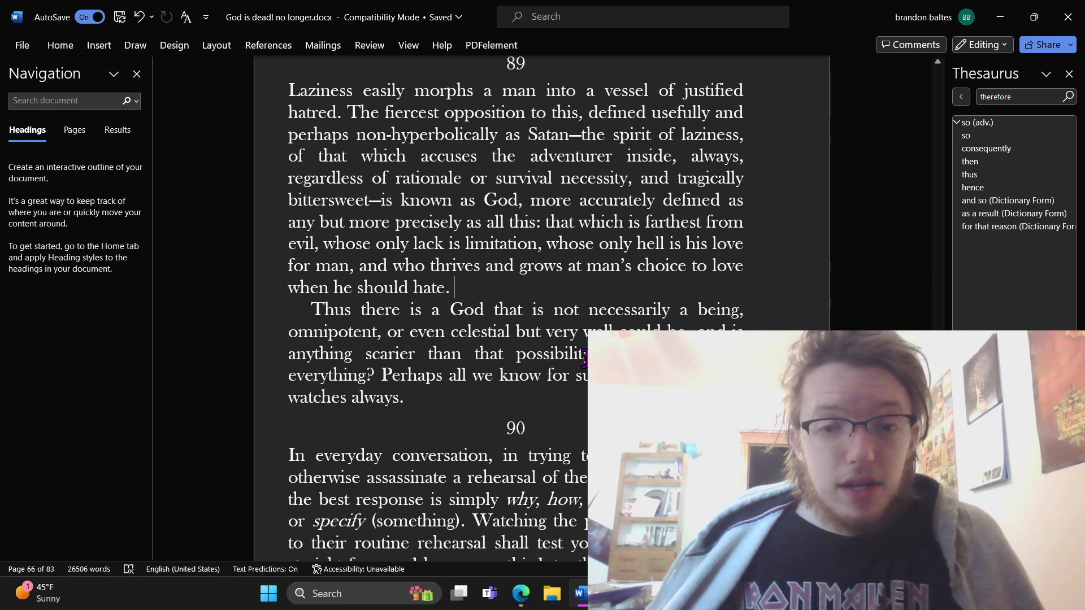
left_click(582, 396)
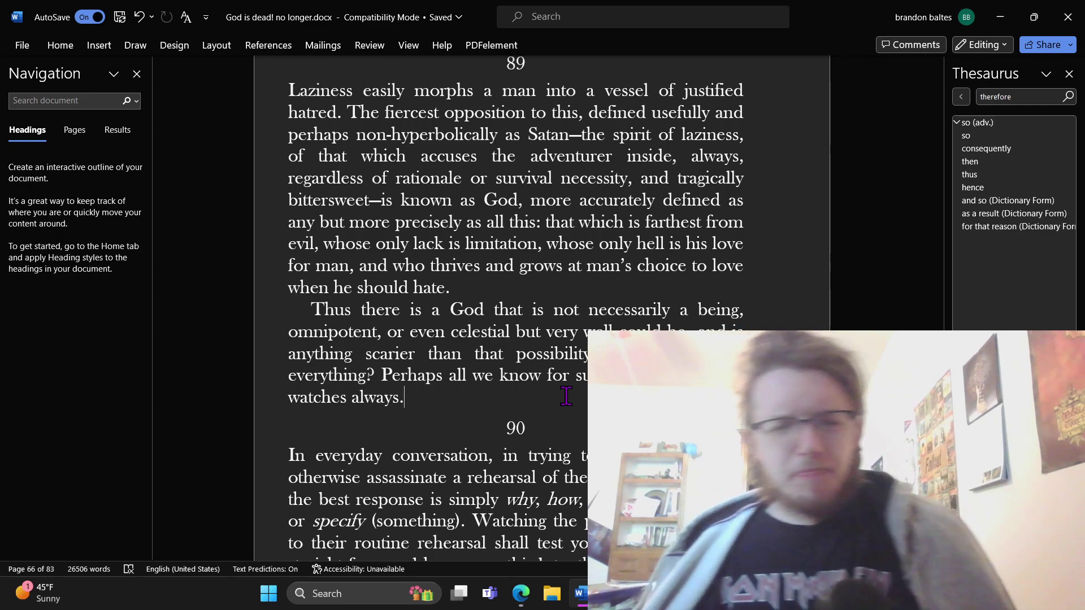
left_click(541, 289)
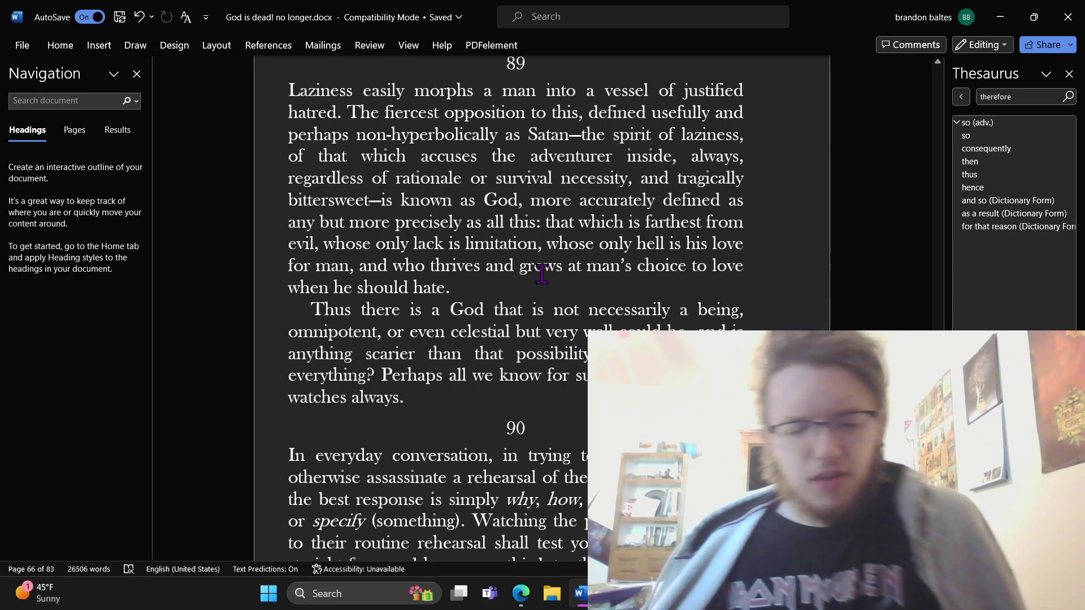
- Examine the words "God" and "limitation" in the first paragraph's definition in passage 89
double_click(505, 207)
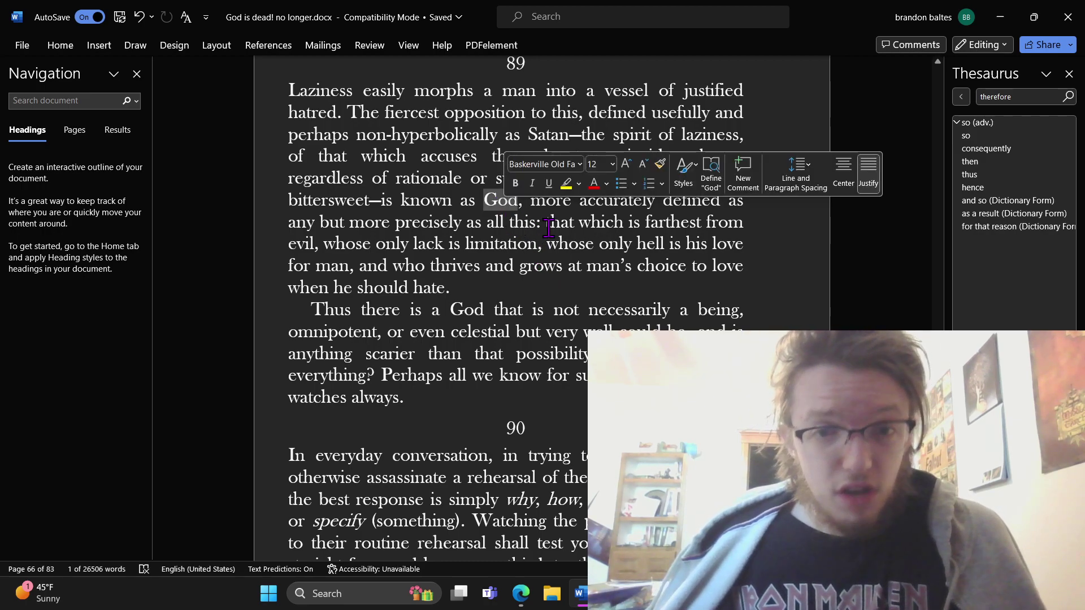
left_click(565, 275)
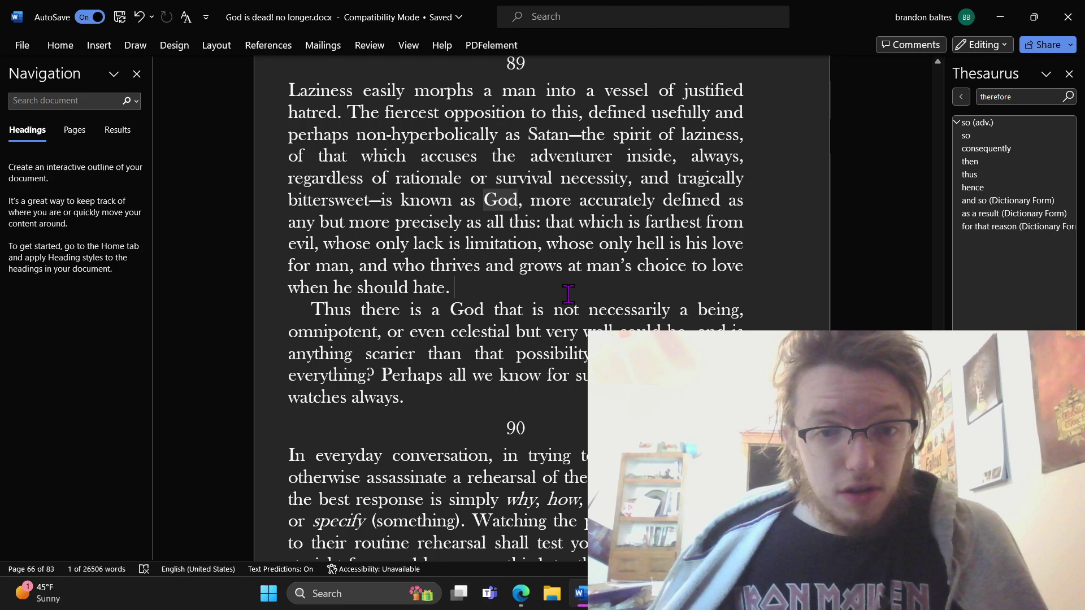
left_click(579, 390)
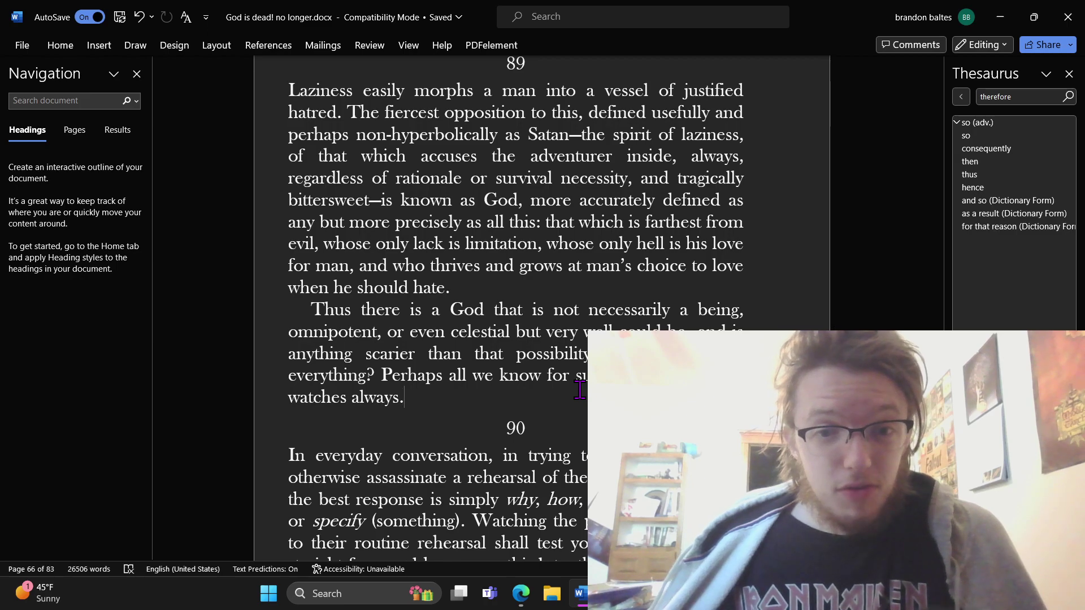
scroll(580, 390, "down", 1)
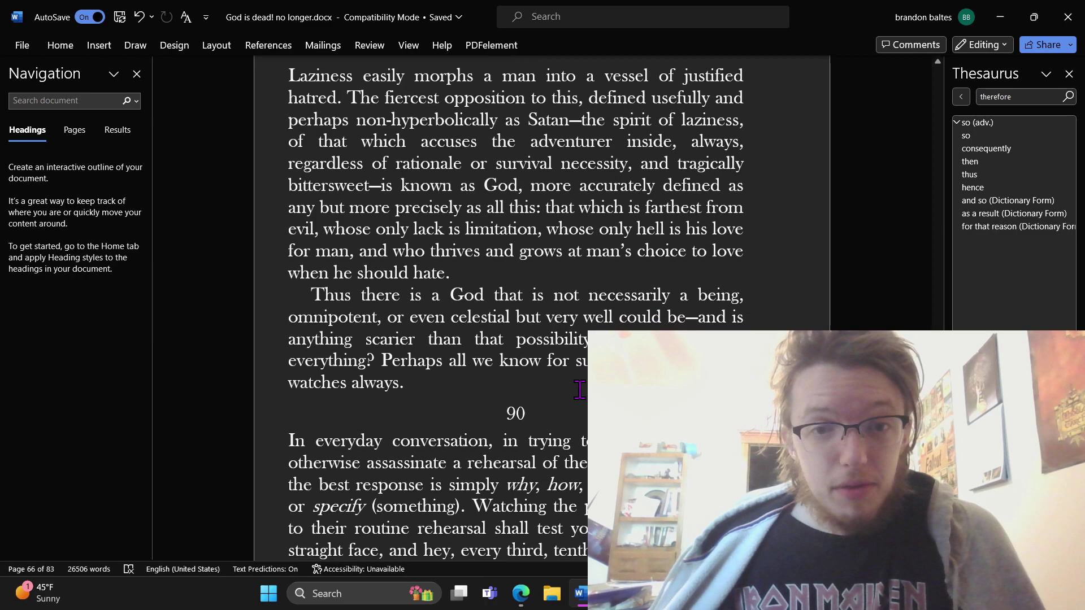
double_click(500, 235)
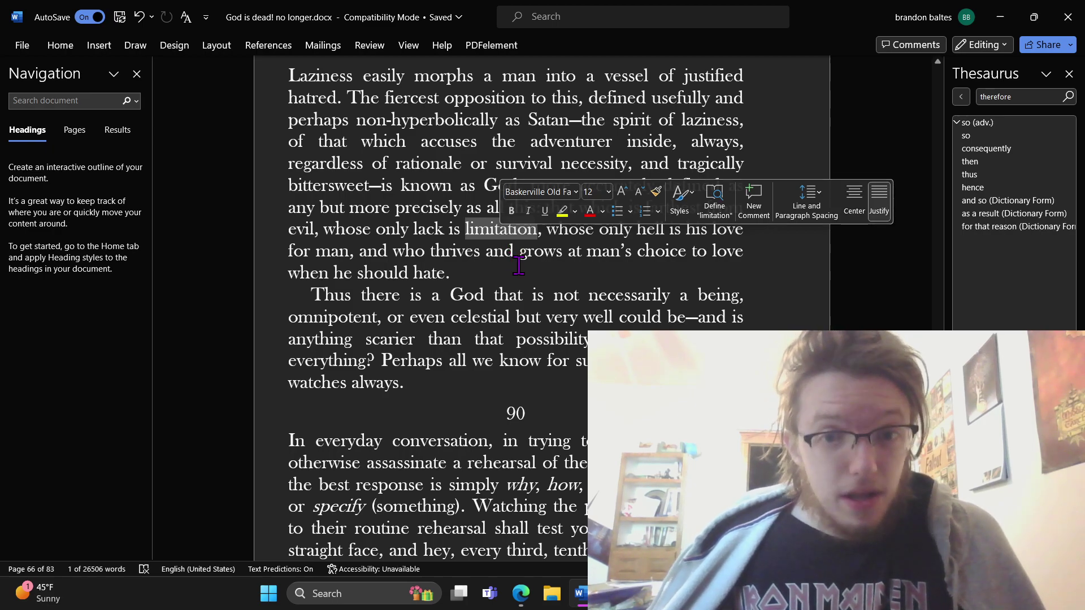
left_click(519, 266)
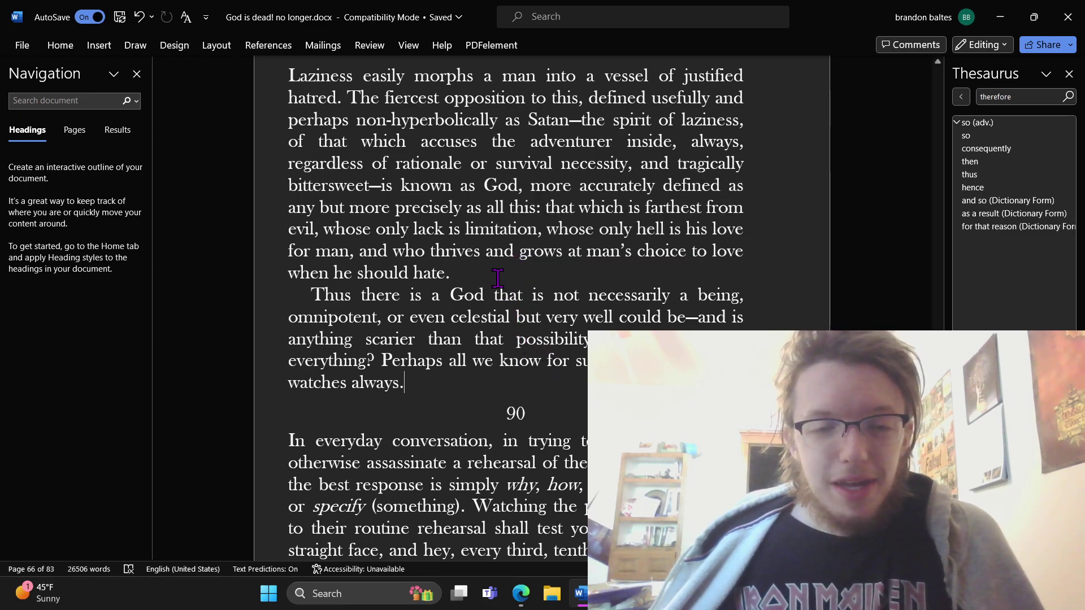
- Compare "God" in the sentence "Thus there is a God" with "God" in the first paragraph of passage 89
double_click(472, 303)
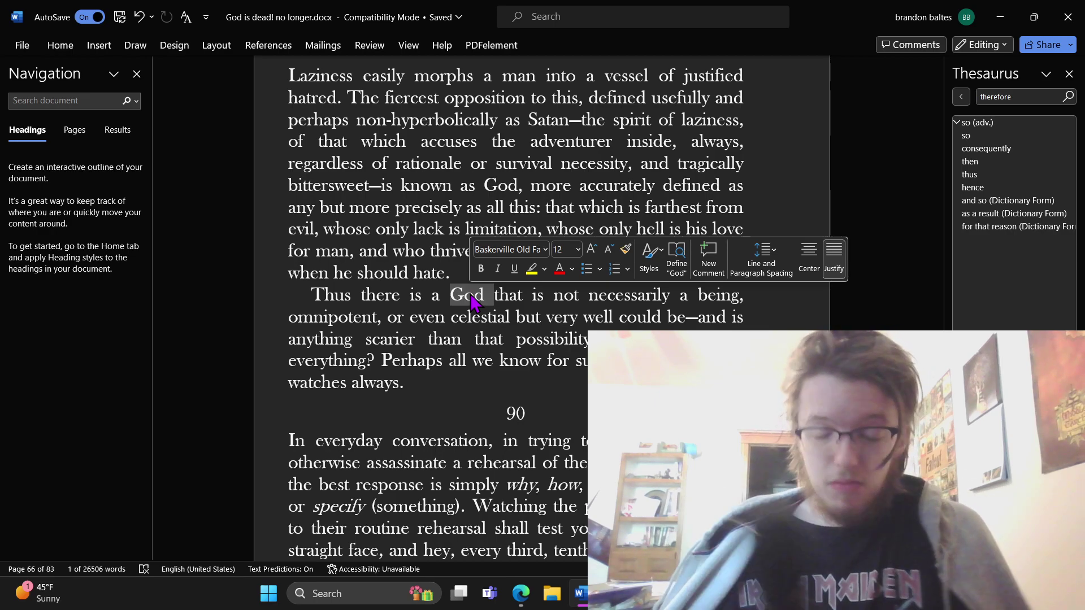
left_click(474, 297)
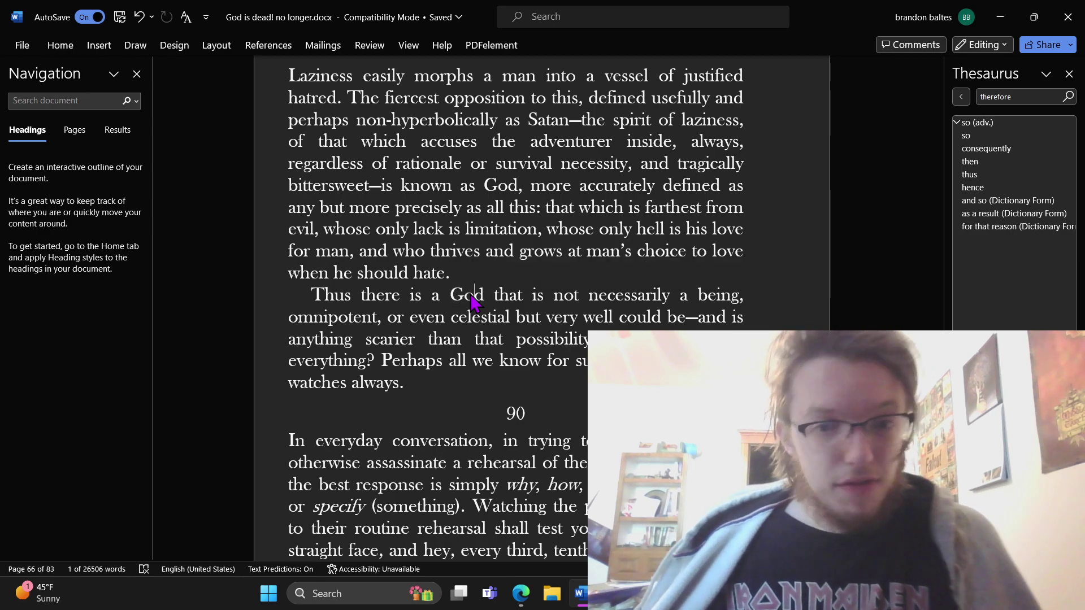
left_click(486, 271)
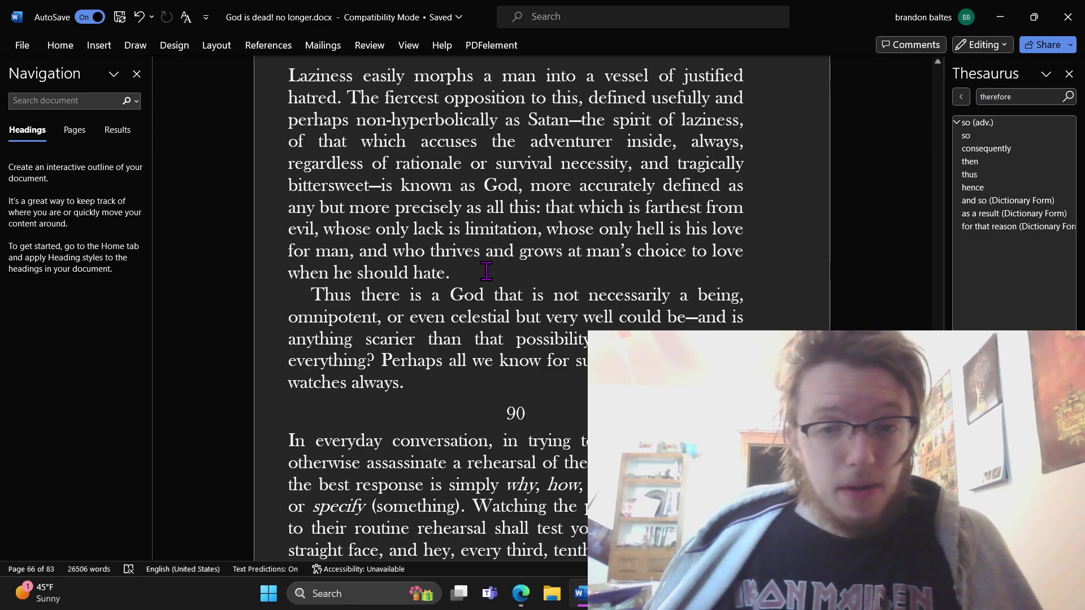
double_click(502, 187)
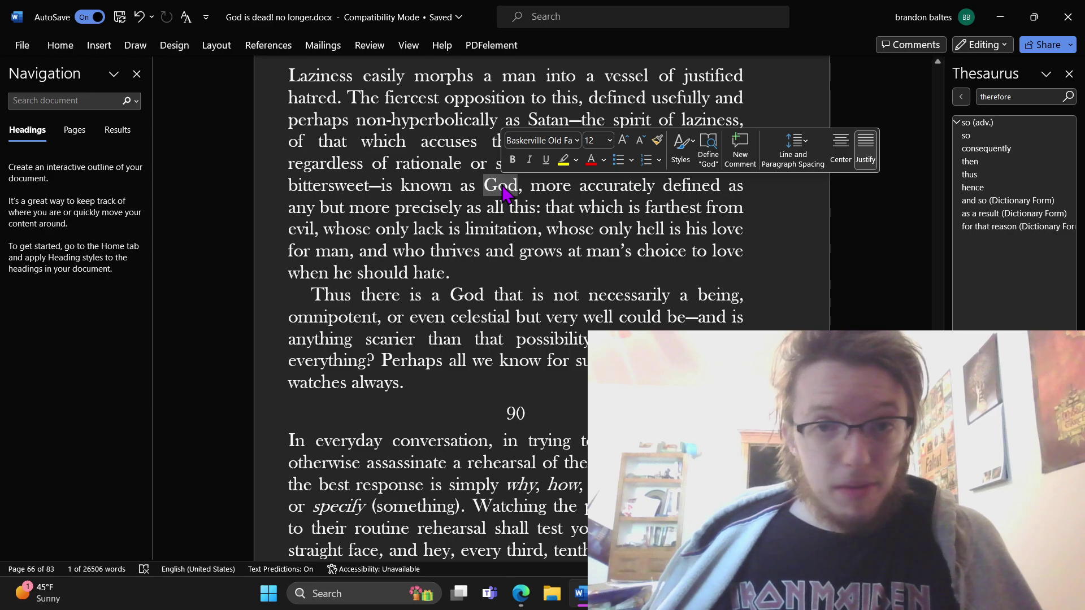
left_click(502, 268)
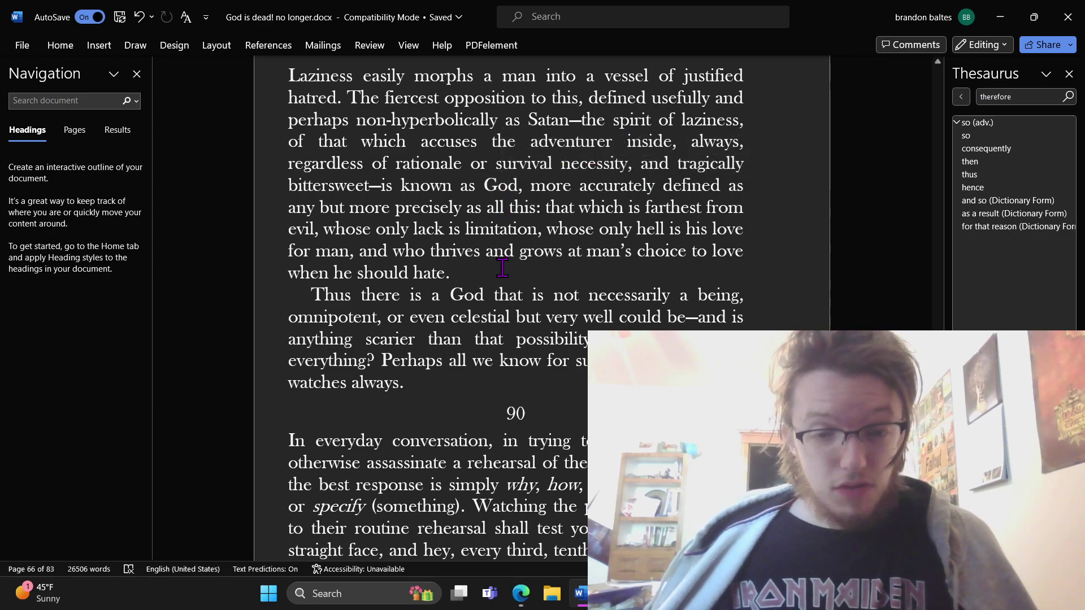
double_click(470, 298)
double_click(467, 300)
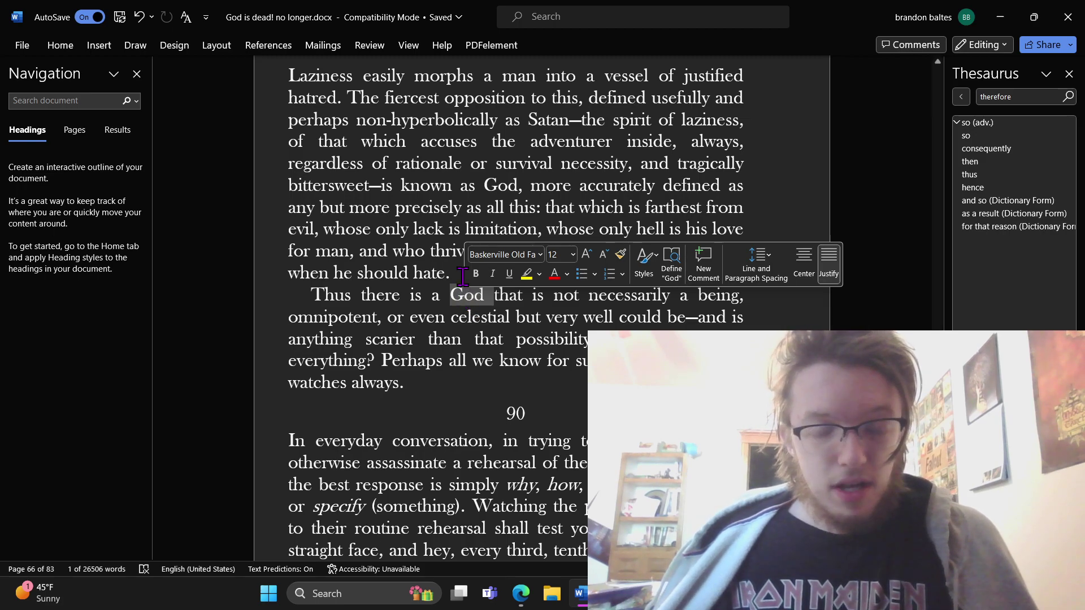
left_click(462, 276)
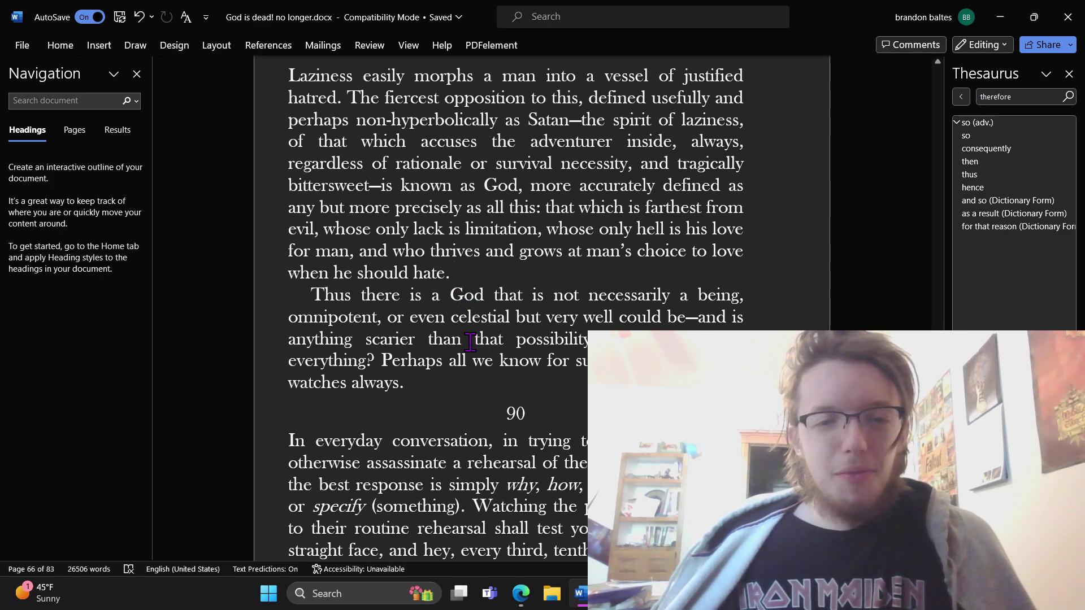
left_click(486, 388)
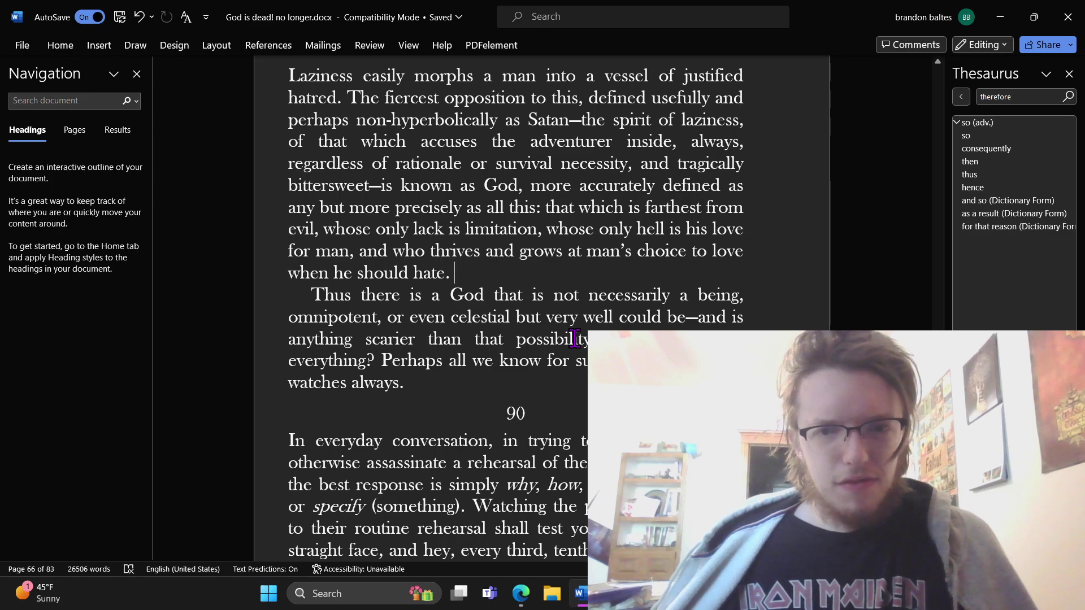
- Reread passage 89 from its opening on laziness through its closing sentence about the unconscious
scroll(574, 338, "up", 1)
scroll(574, 338, "up", 1)
scroll(574, 338, "down", 2)
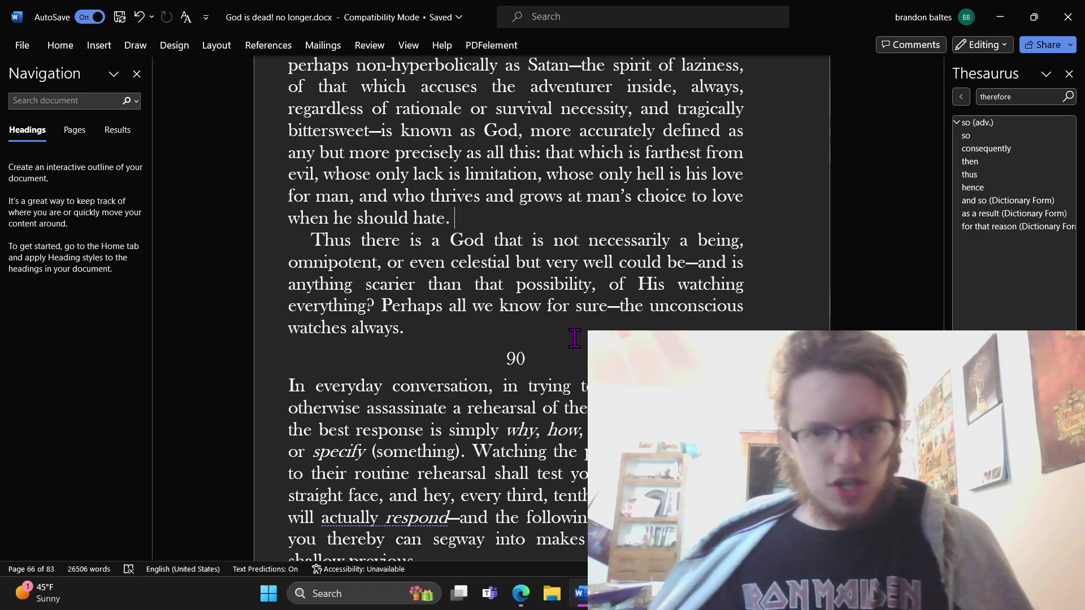
left_click(572, 331)
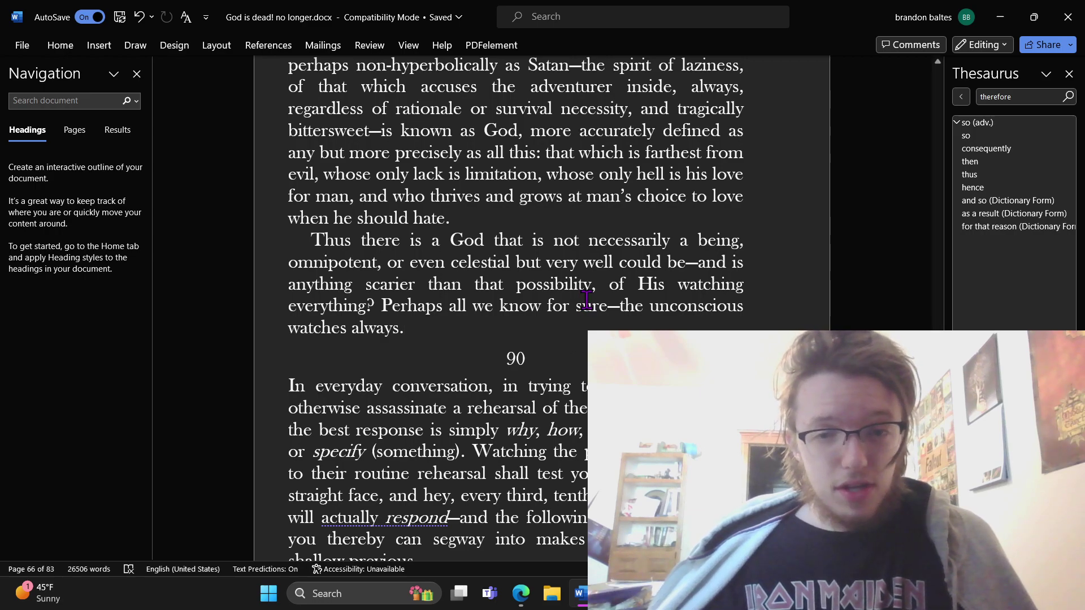
scroll(586, 299, "up", 2)
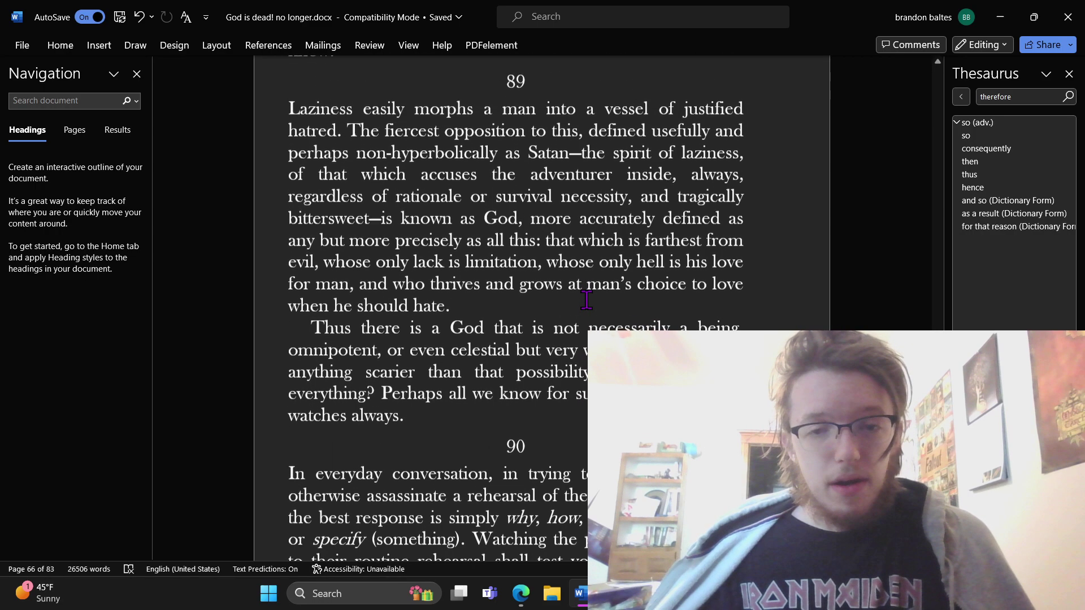
left_click(587, 299)
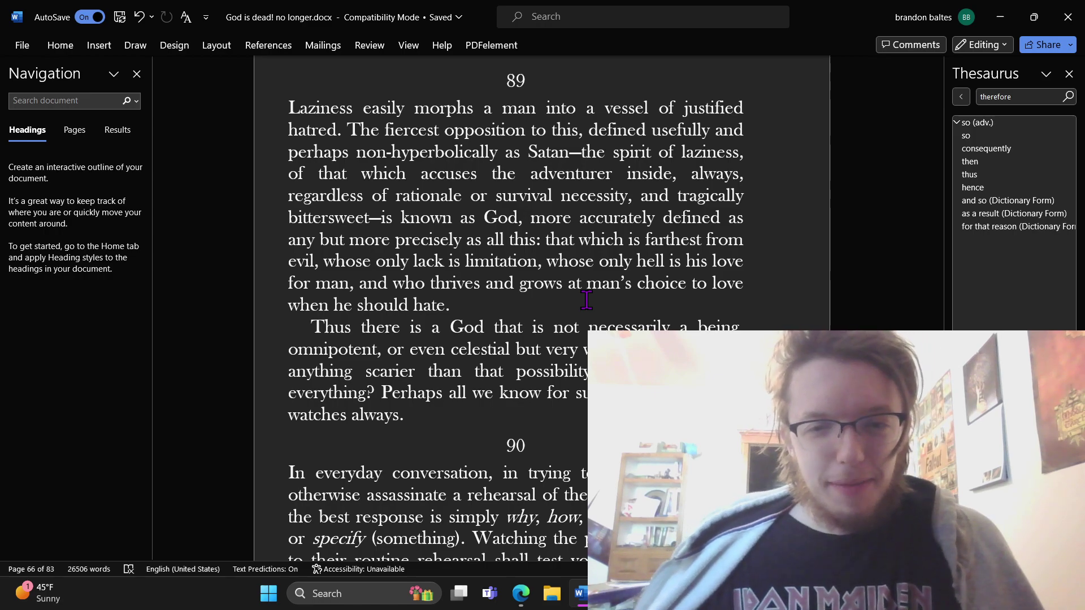
scroll(586, 300, "down", 2)
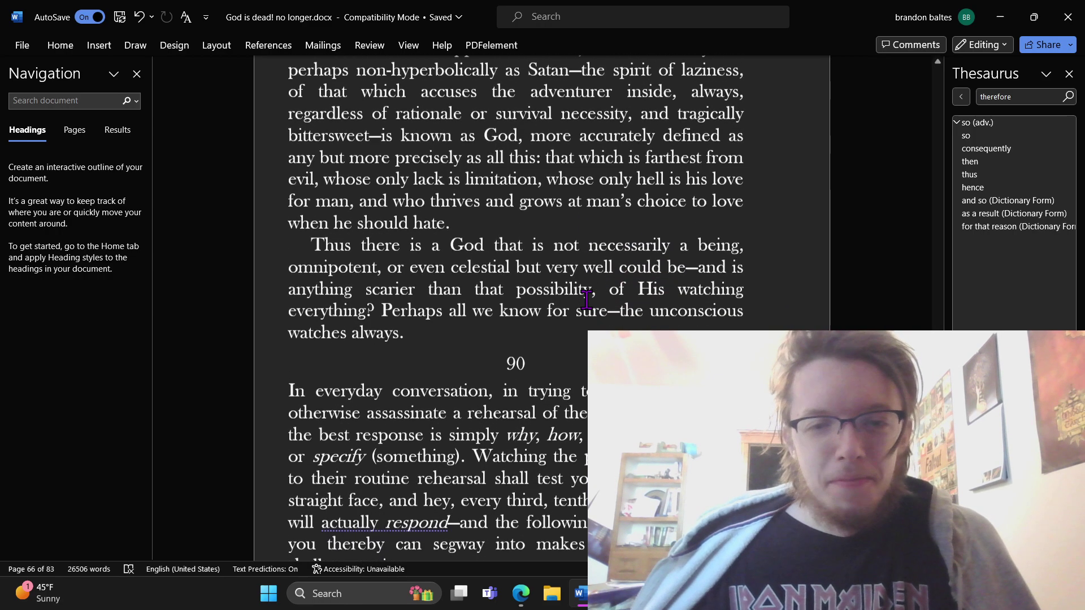
left_click(585, 333)
scroll(585, 333, "up", 2)
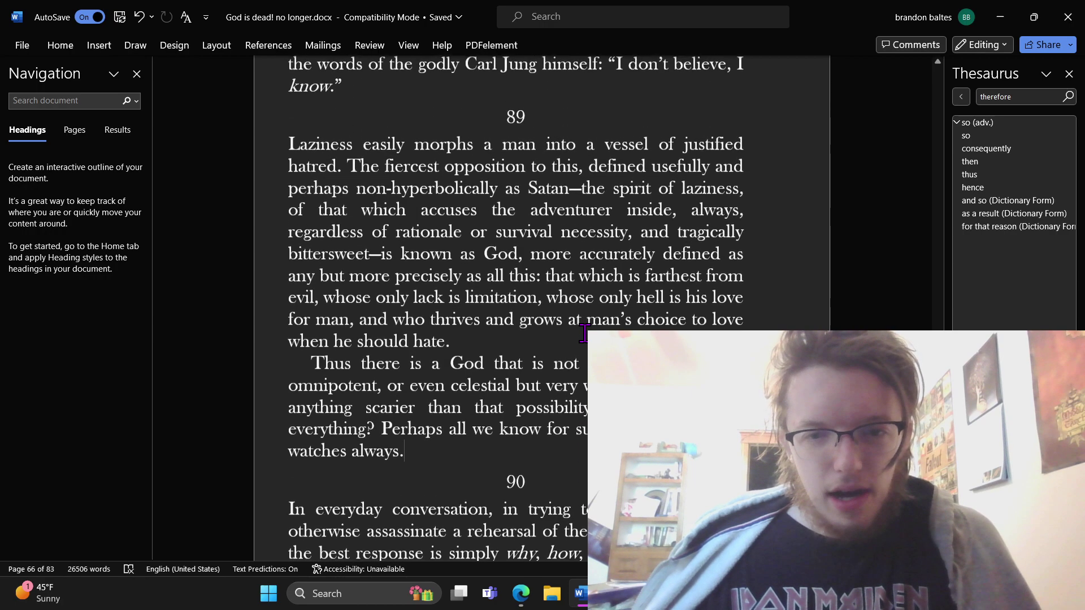
- Go back to passage 86 and examine its parenthetical sentence about knowledge being just a justified belief
scroll(585, 334, "up", 4)
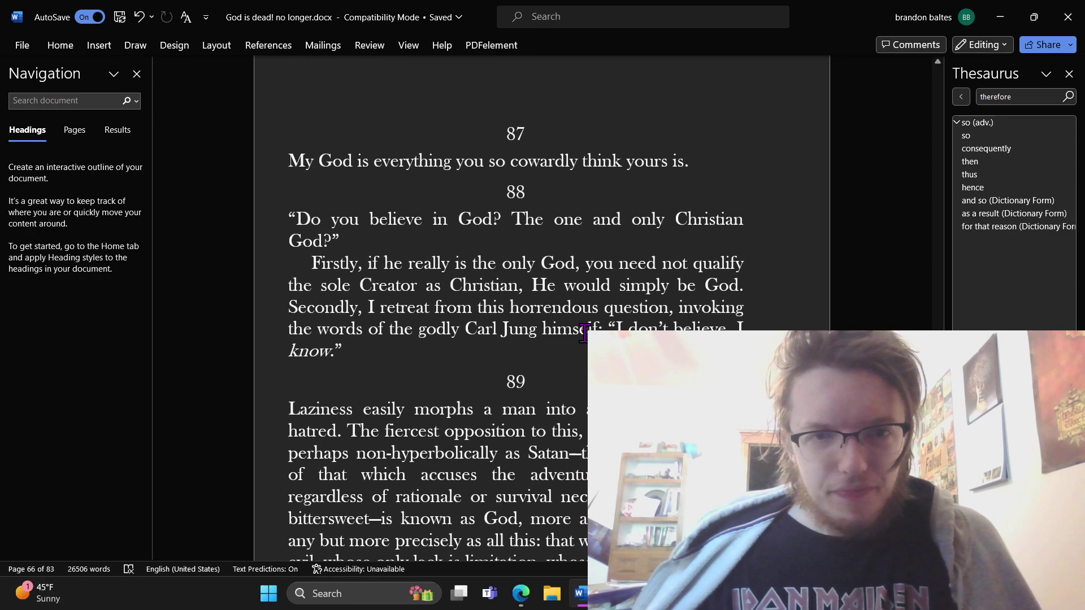
scroll(585, 333, "up", 6)
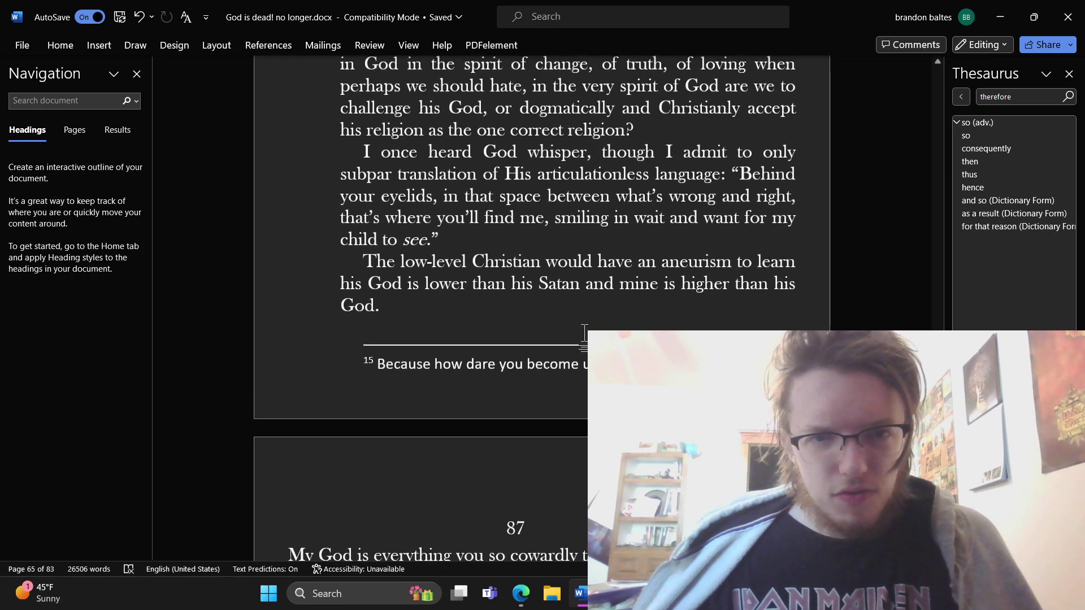
scroll(570, 317, "up", 3)
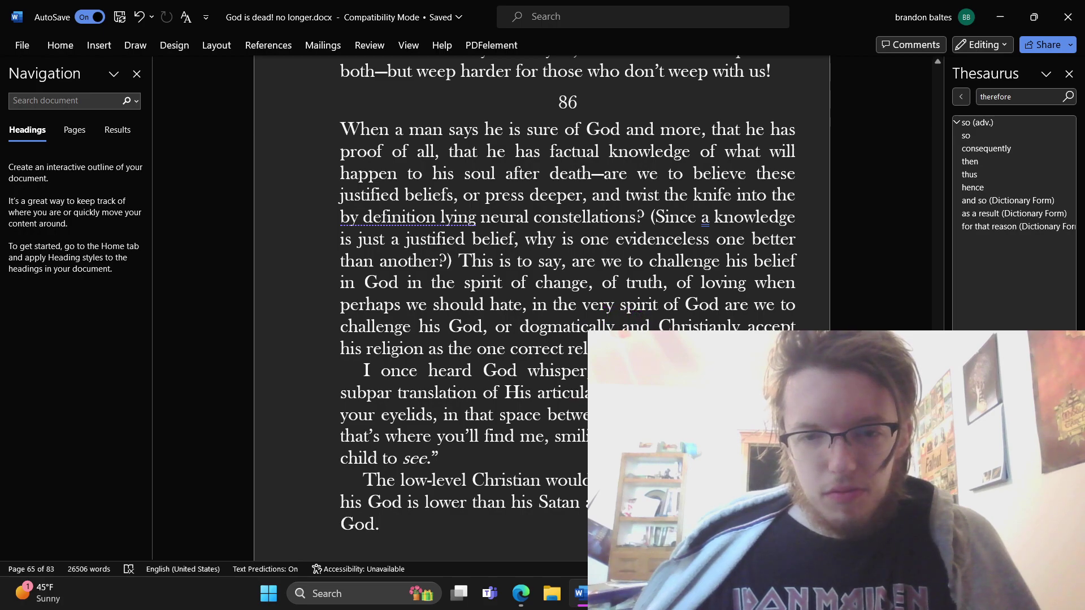
right_click(671, 69)
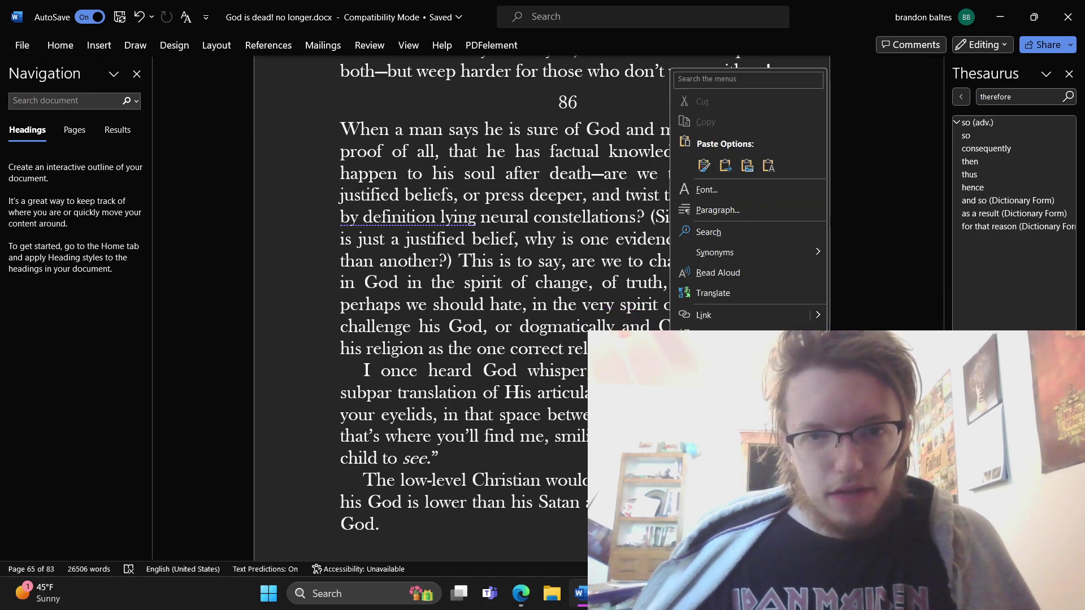
key("Escape")
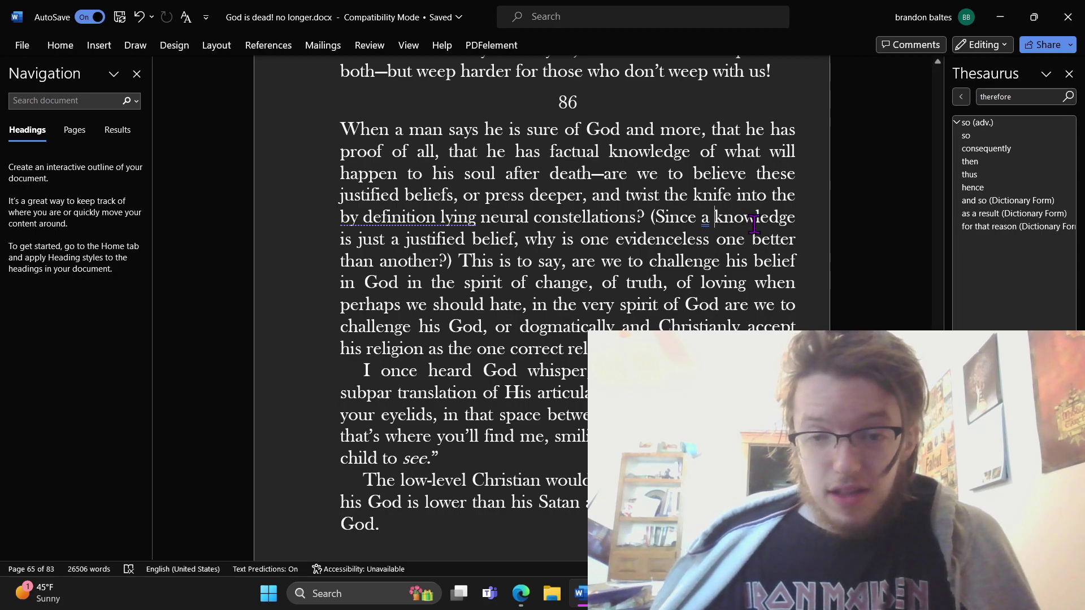
left_click(737, 259)
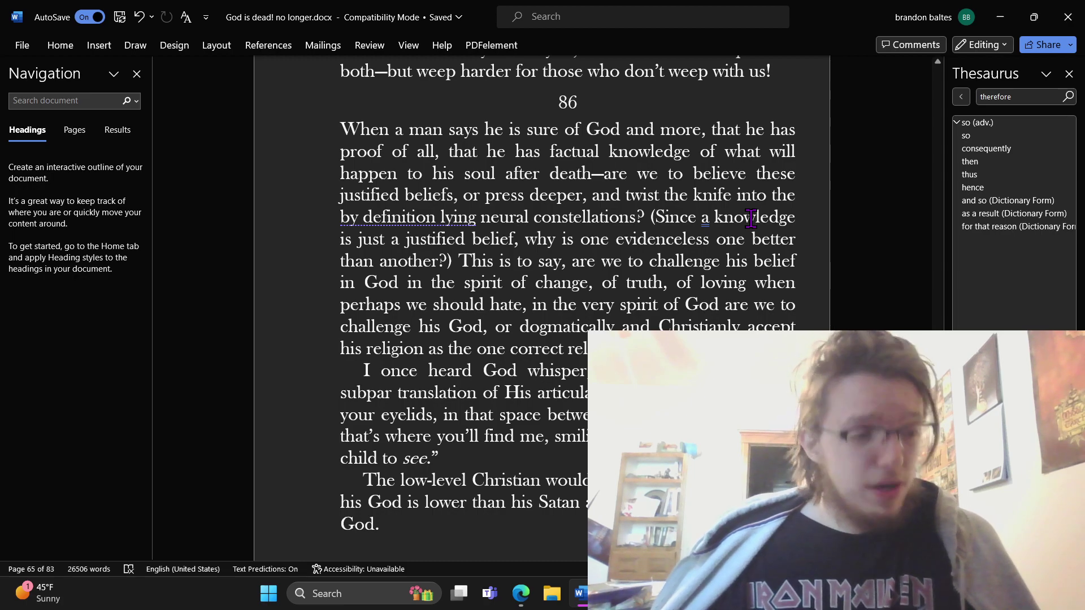
left_click(751, 218)
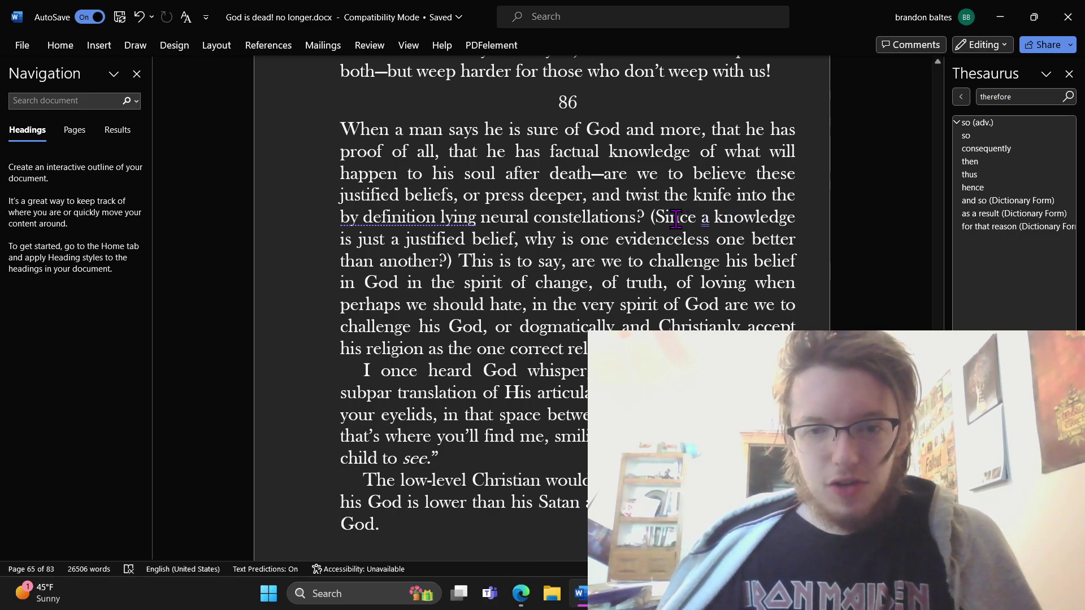
left_click(746, 226)
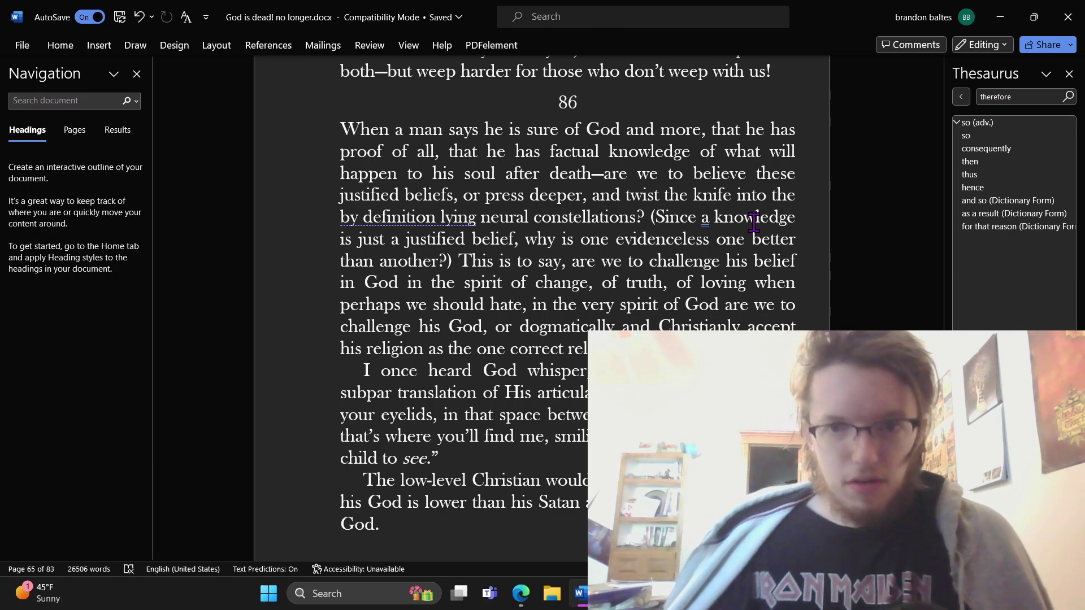
left_click(809, 226)
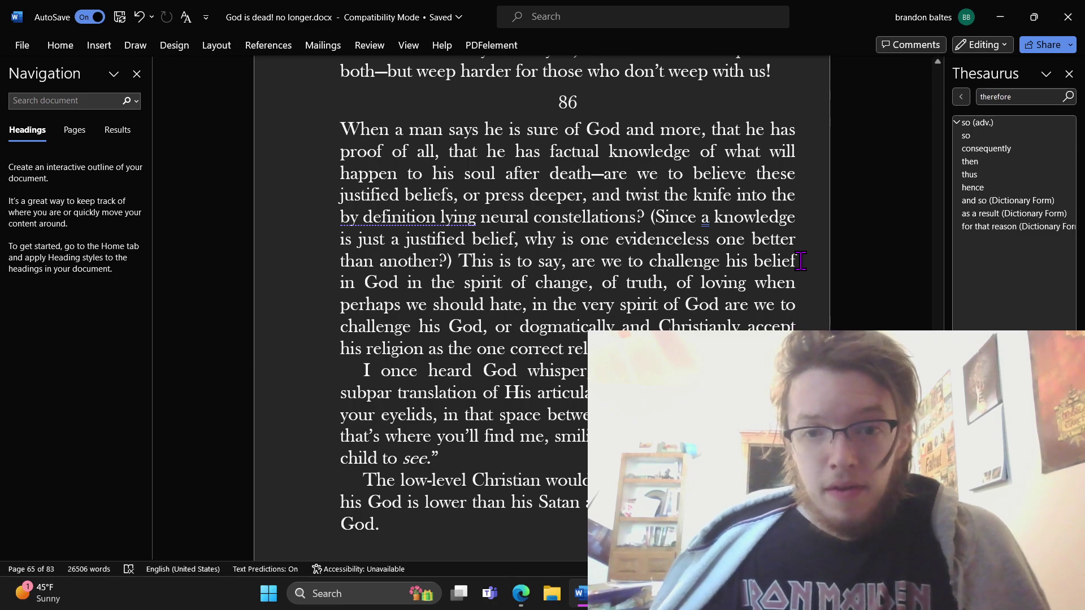
- Reread passage 86's first paragraph from the parenthetical on knowledge through its closing question about the one correct religion
scroll(800, 261, "down", 1)
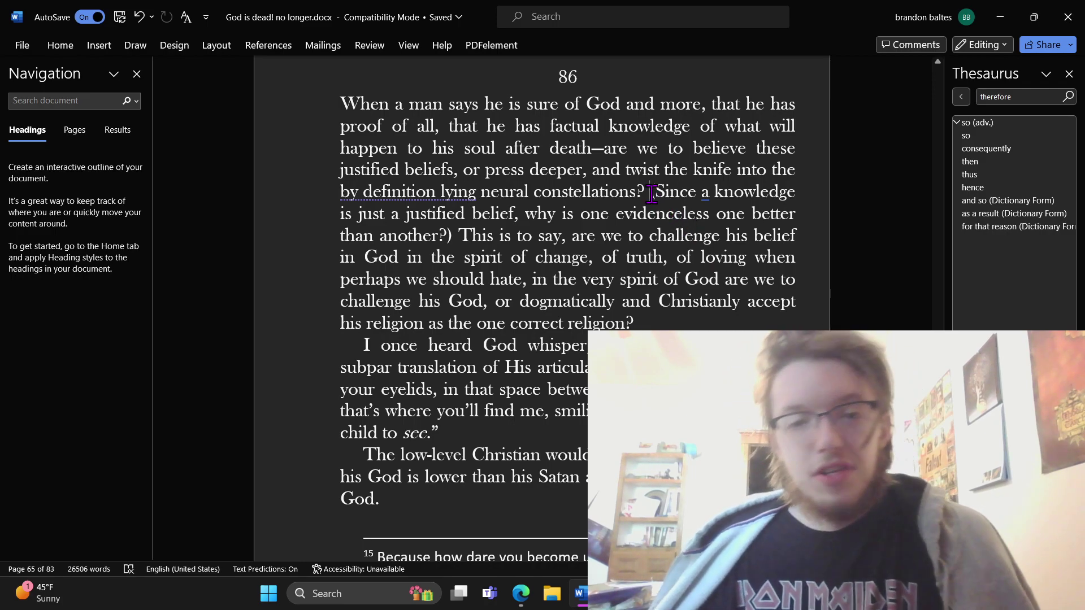
left_click(651, 193)
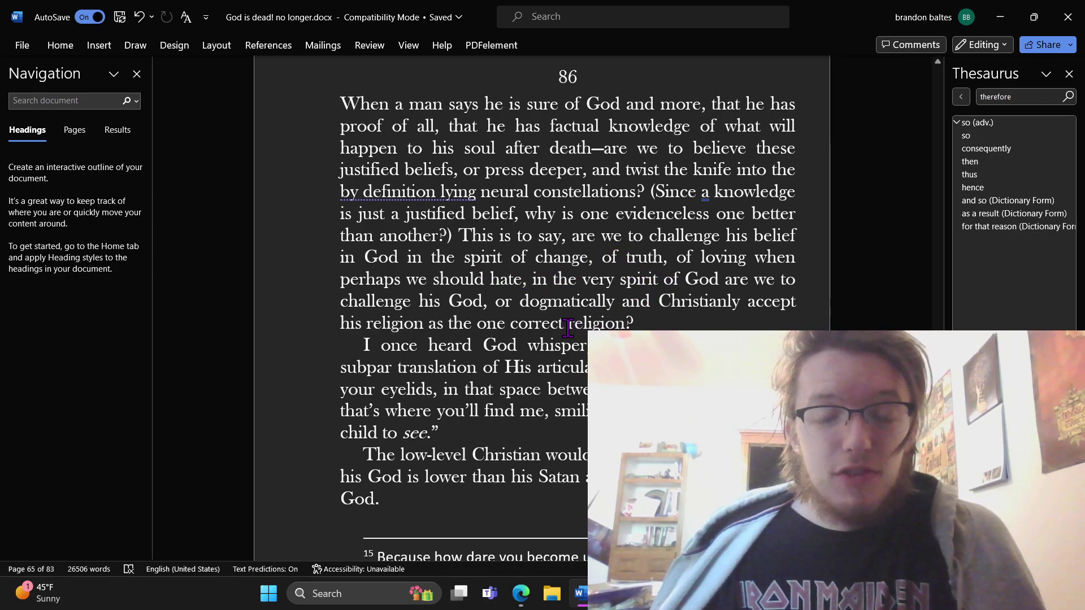
left_click(472, 300)
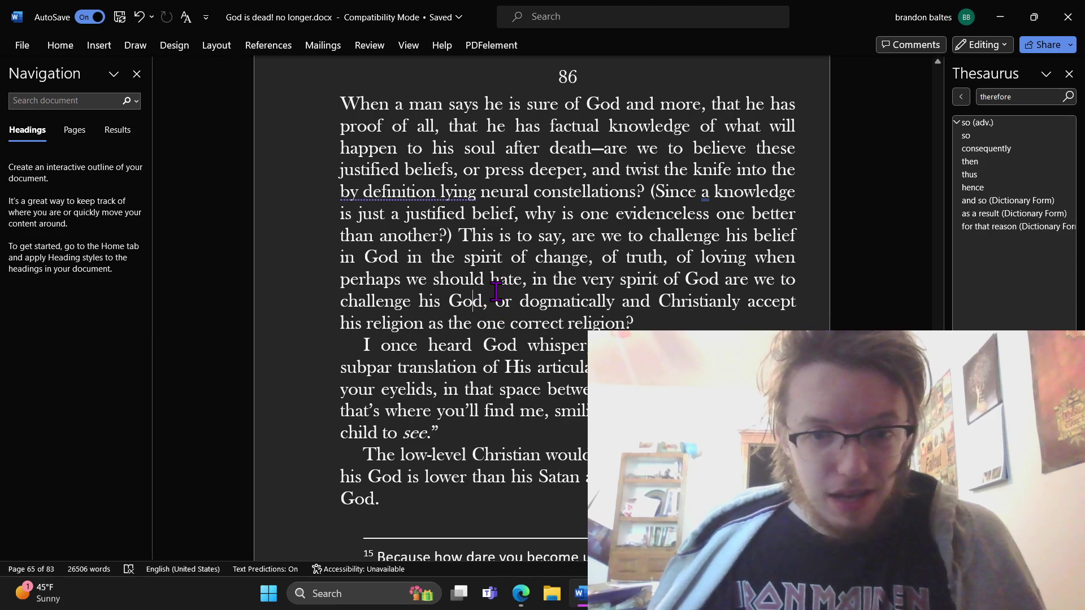
left_click(572, 294)
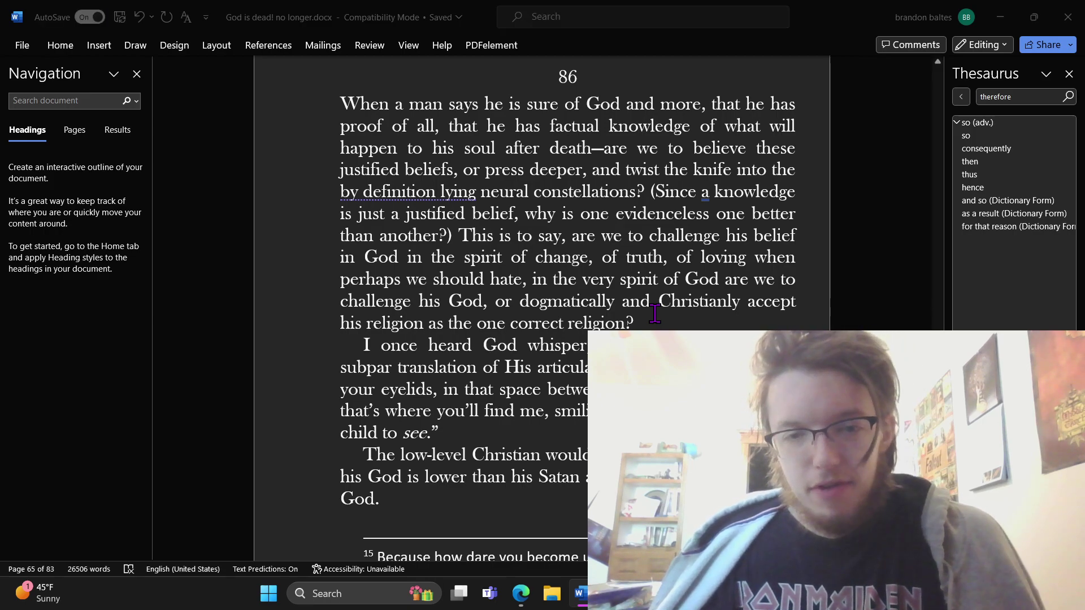
key("super+Tab")
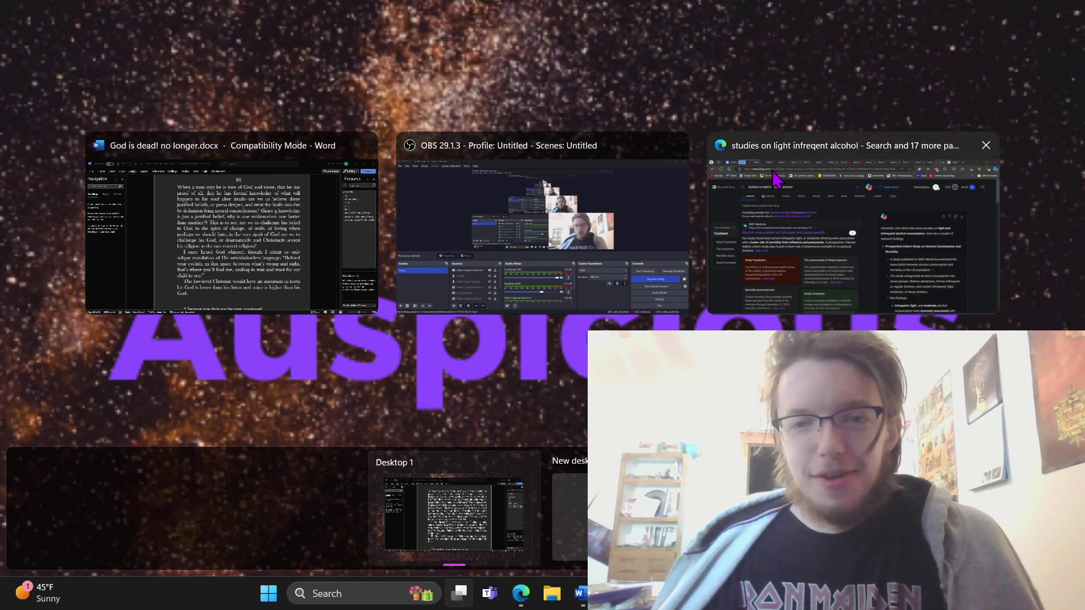
left_click(329, 222)
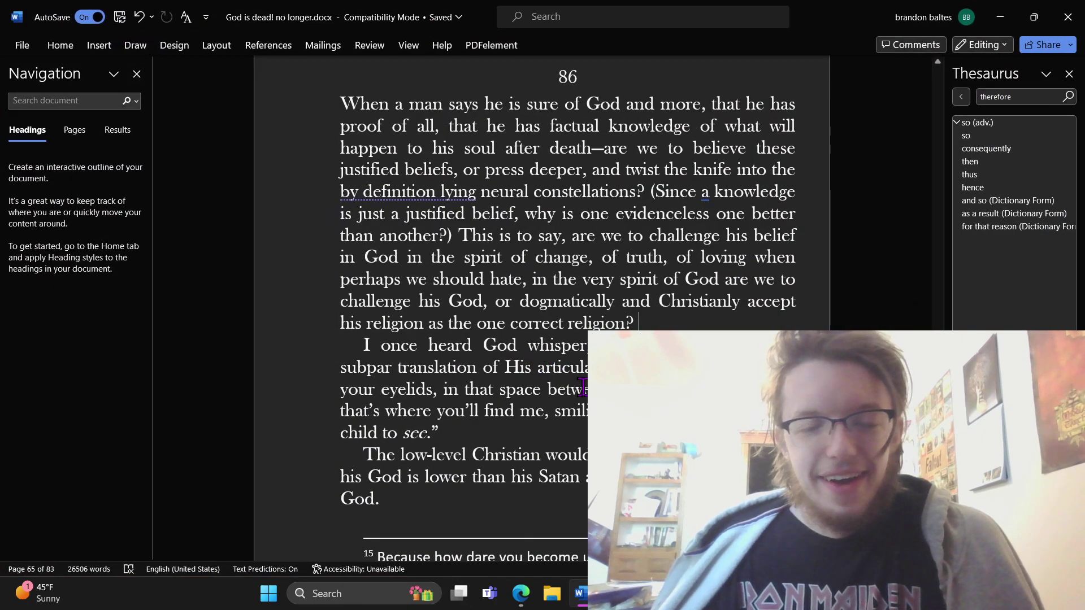
- Read the second paragraph of passage 86, where God whispers the quote ending in "for my child to see."
scroll(577, 367, "down", 2)
scroll(576, 366, "down", 4)
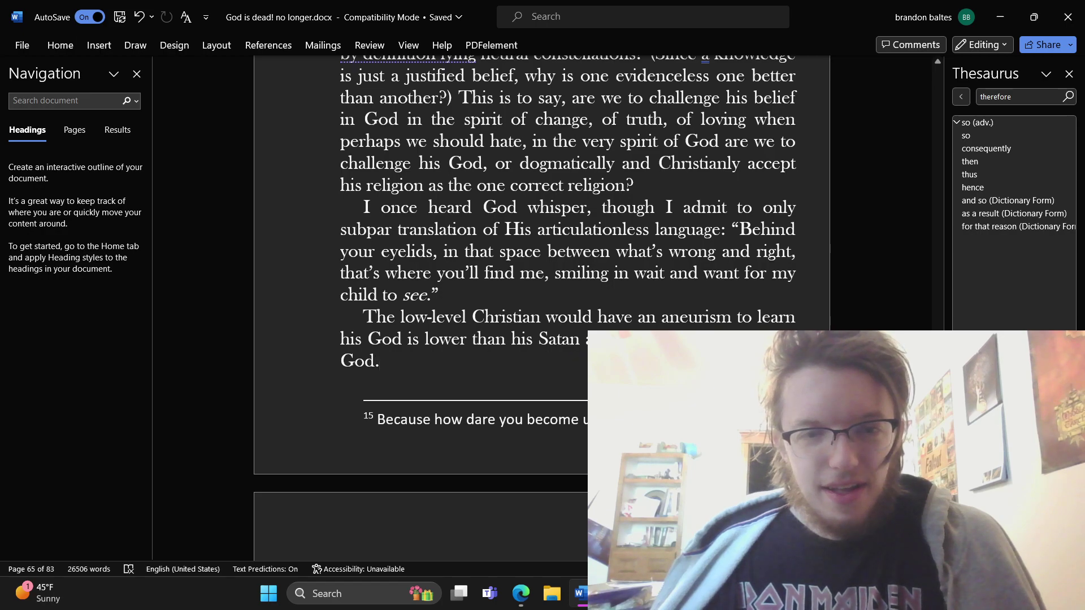
scroll(577, 366, "down", 1)
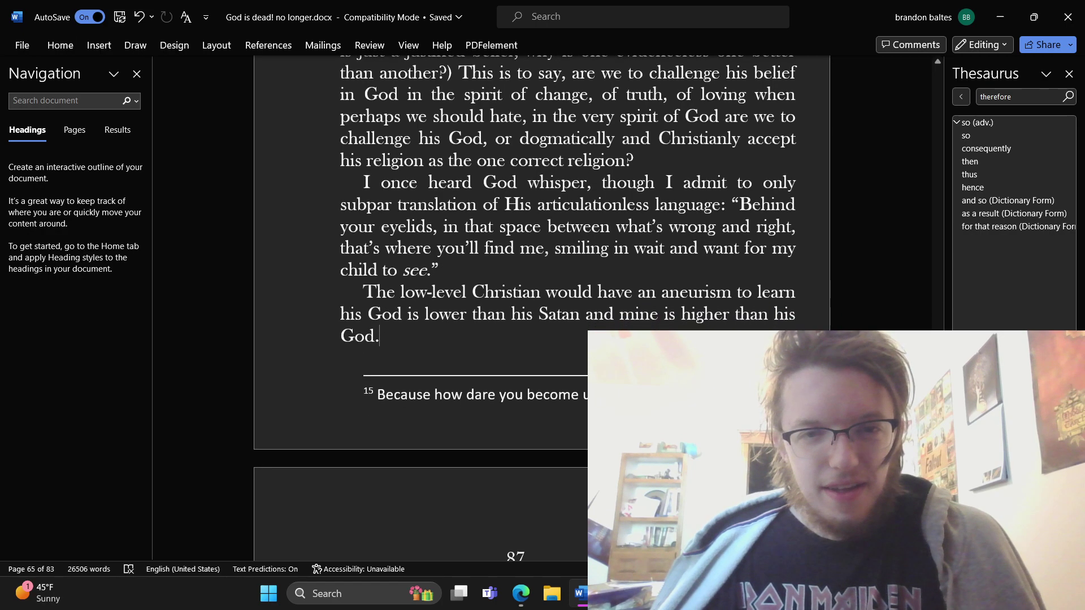
left_click(618, 277)
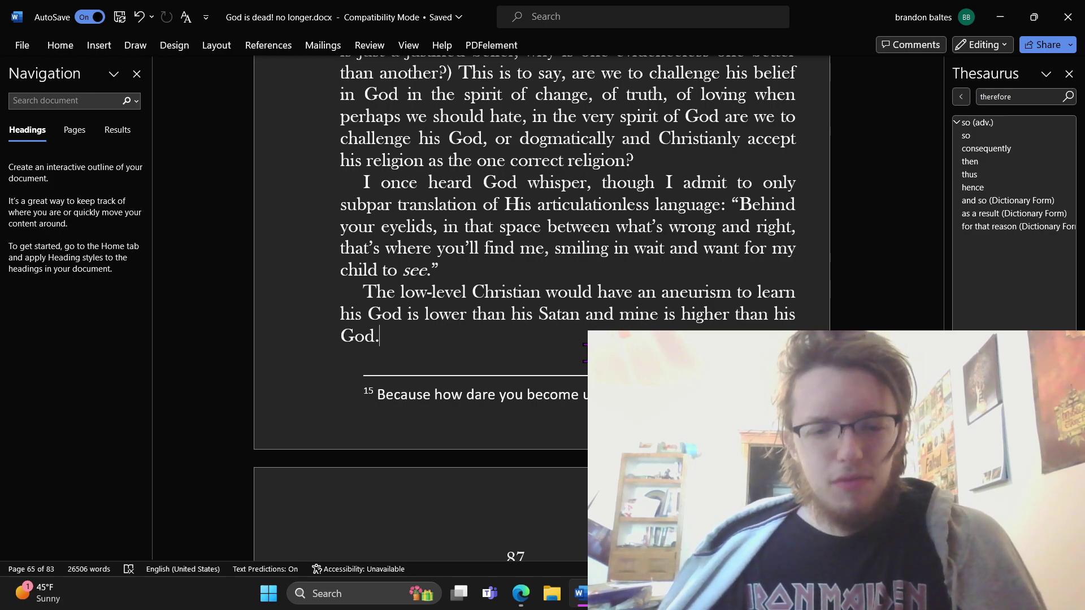
left_click(625, 273)
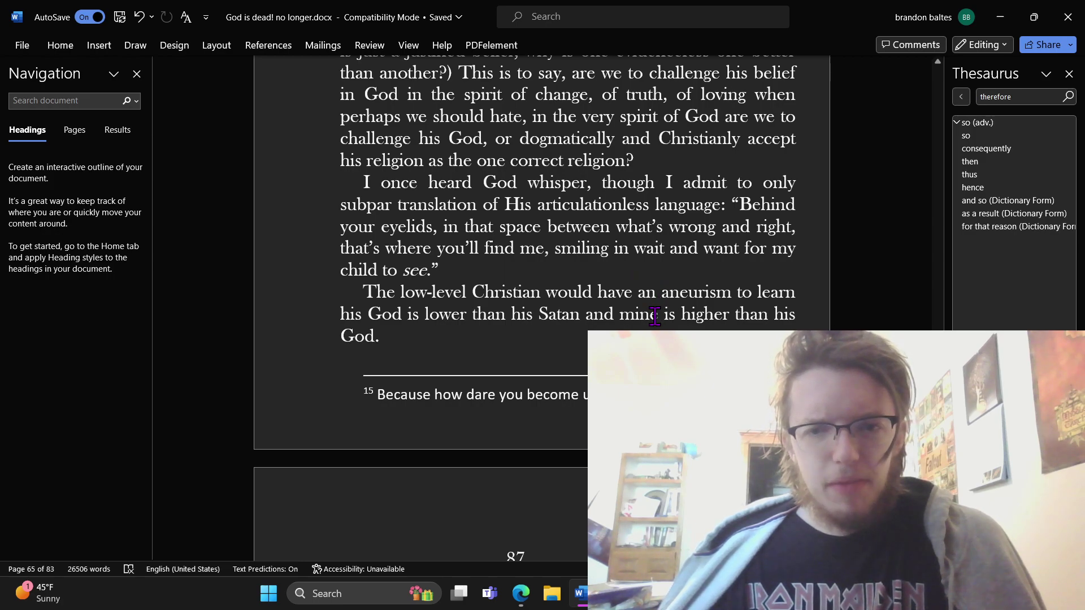
- Examine the closing sentence of passage 86 about the low-level Christian, his God and his Satan
left_click(630, 333)
scroll(630, 332, "up", 1)
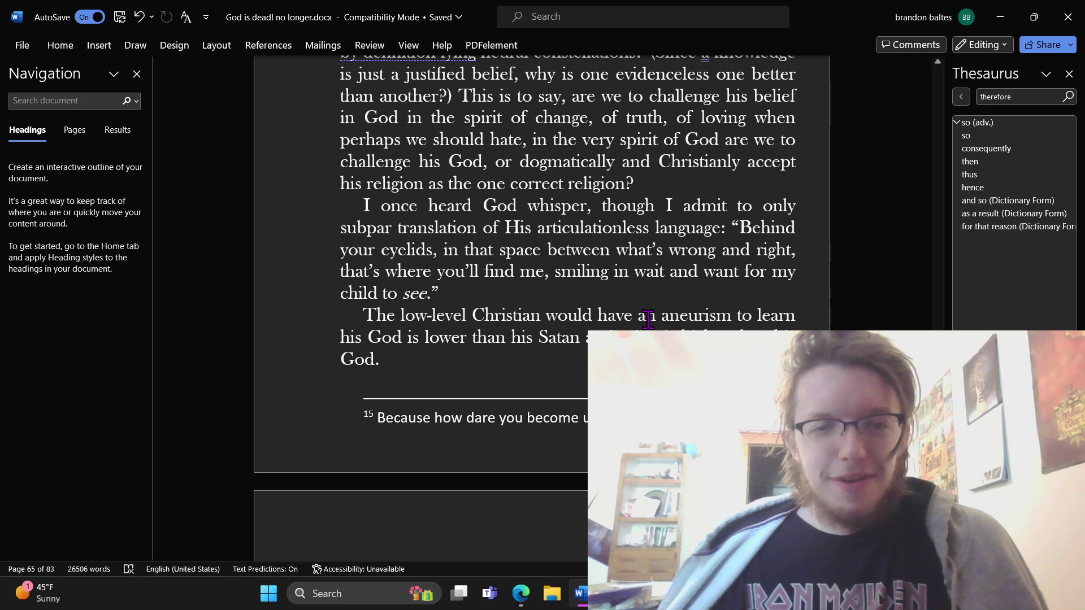
scroll(648, 319, "down", 1)
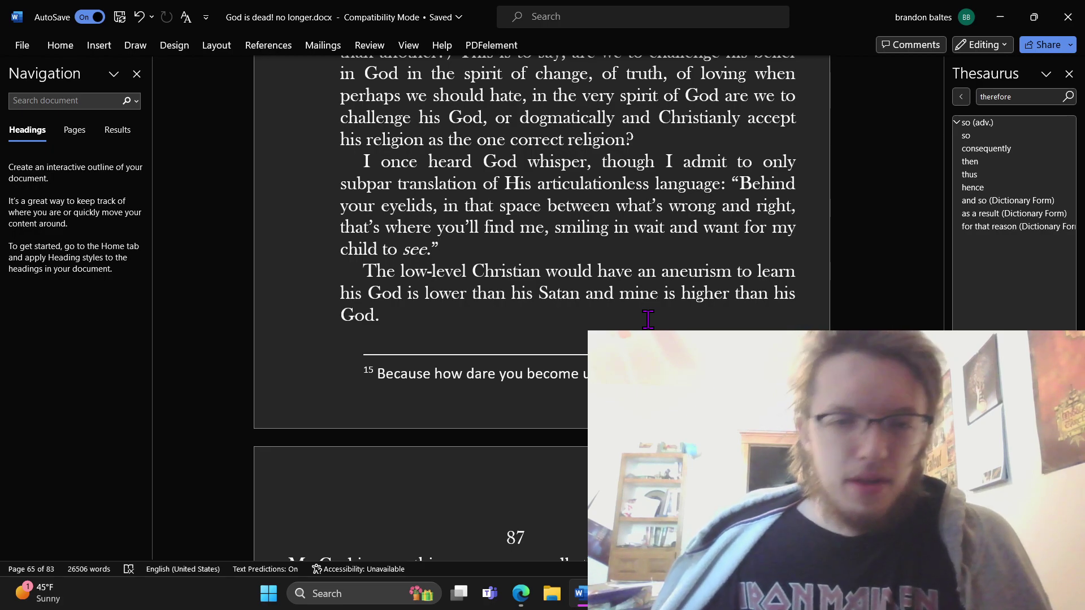
scroll(648, 320, "up", 1)
scroll(648, 320, "down", 1)
scroll(648, 320, "down", 1)
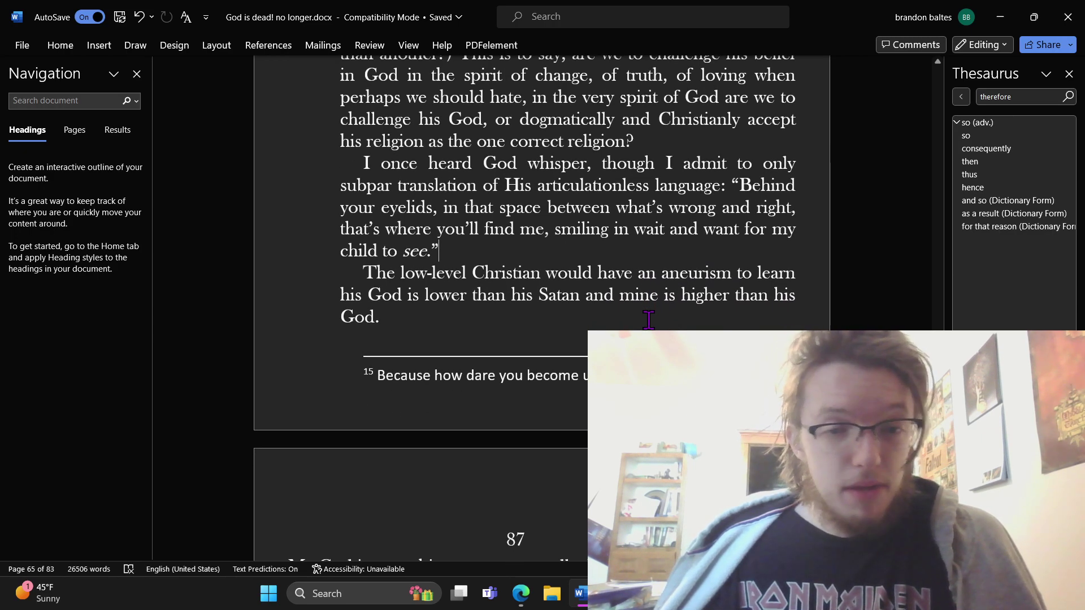
left_click(647, 318)
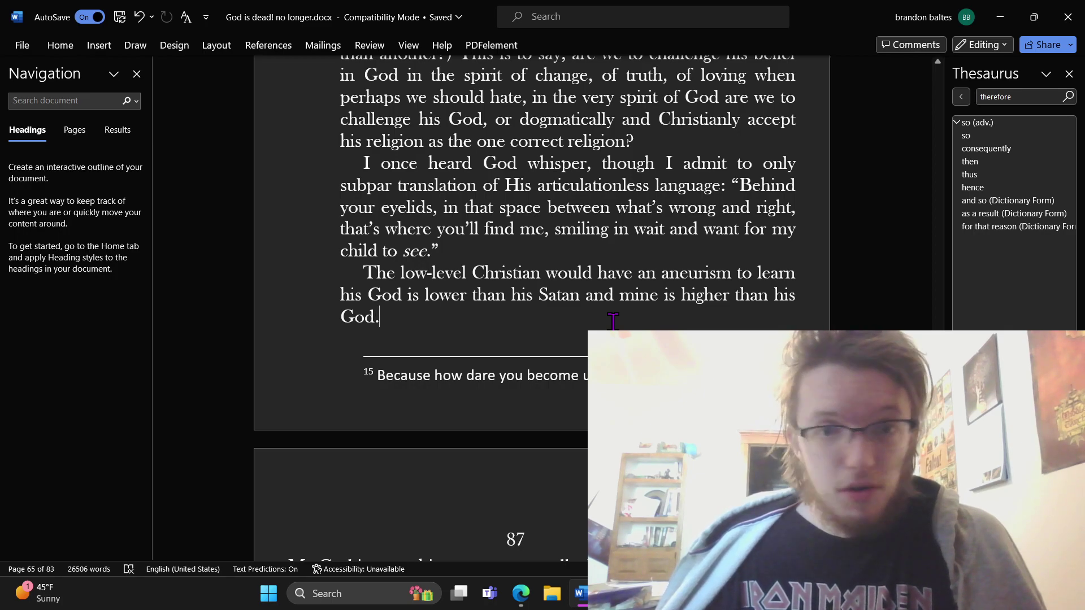
scroll(613, 321, "up", 2)
scroll(613, 321, "down", 3)
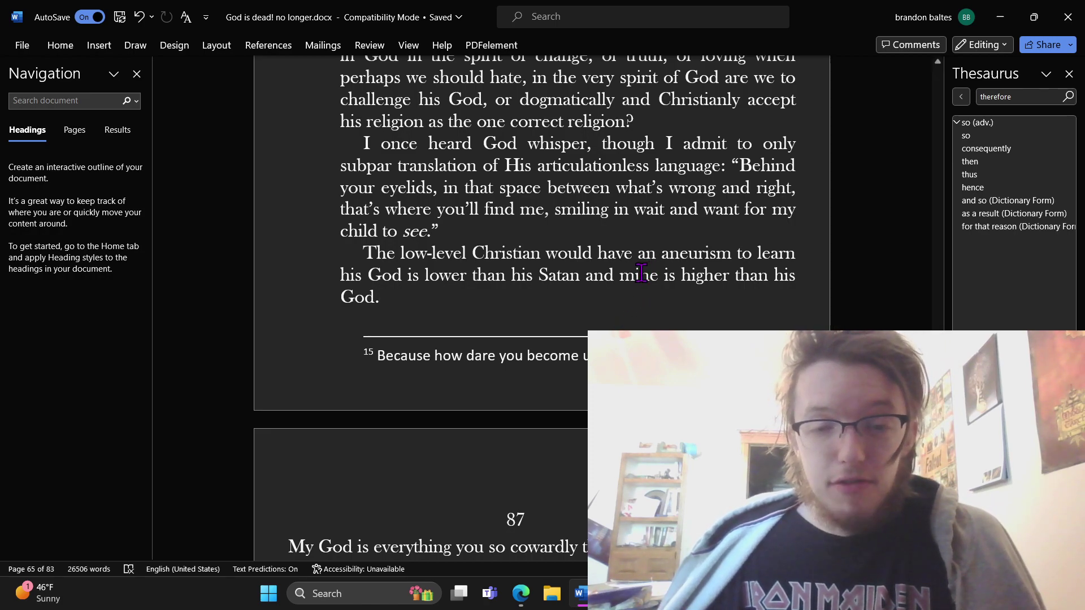
left_click(604, 233)
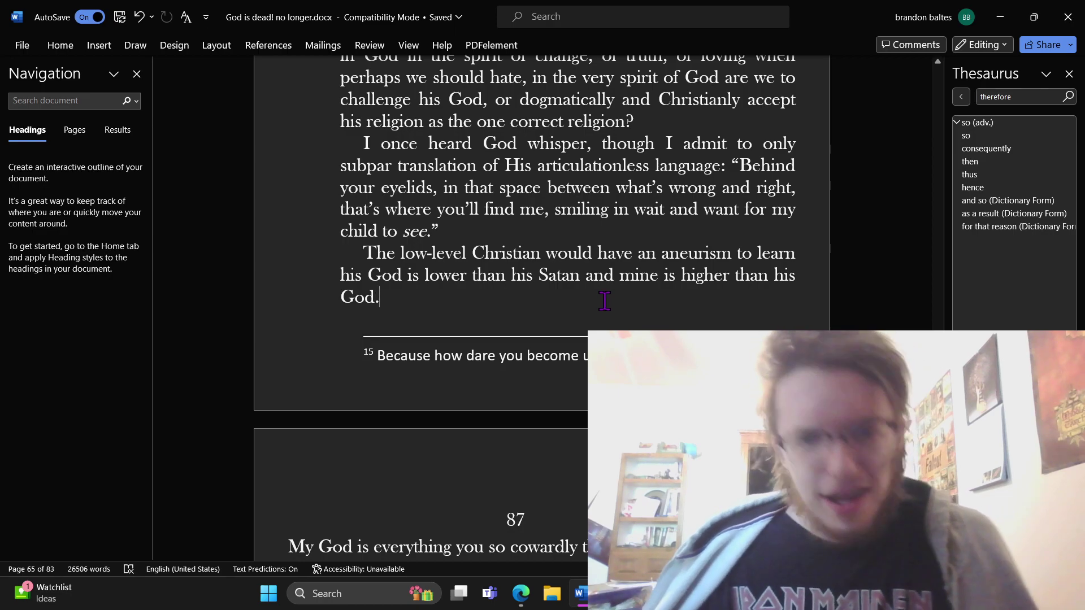
scroll(604, 301, "up", 1)
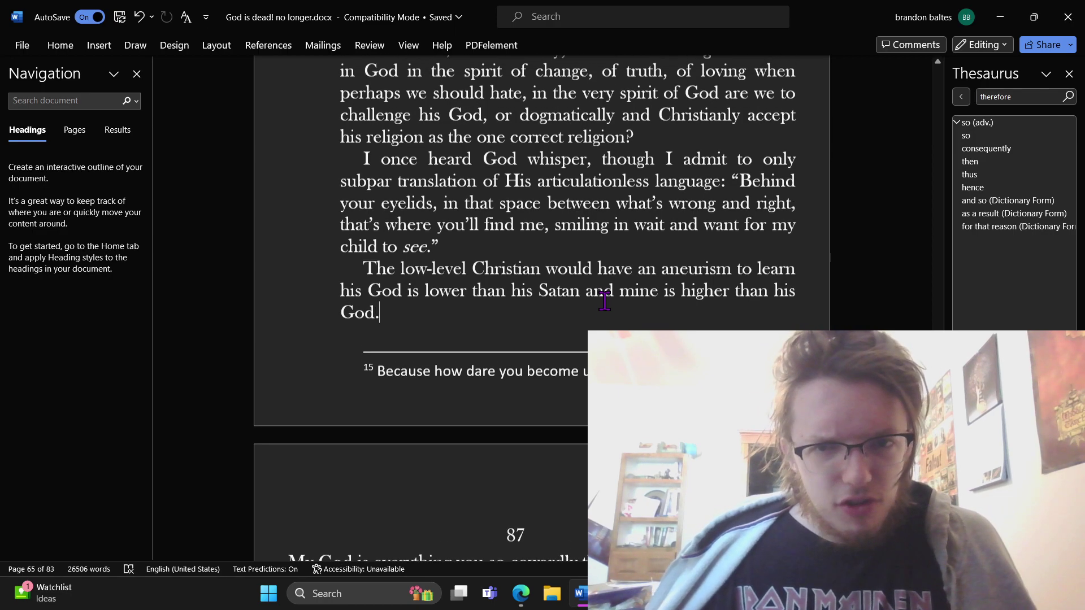
scroll(604, 302, "down", 1)
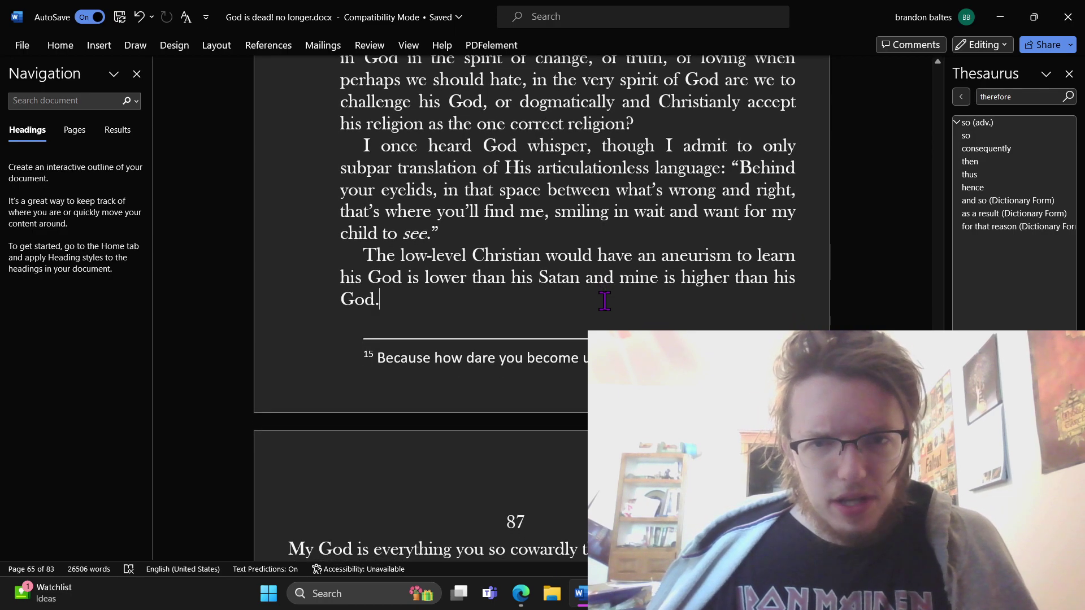
- Reread the whispered quote in passage 86, selecting its whole paragraph and examining the wording "smiling in wait and want"
left_click(565, 229)
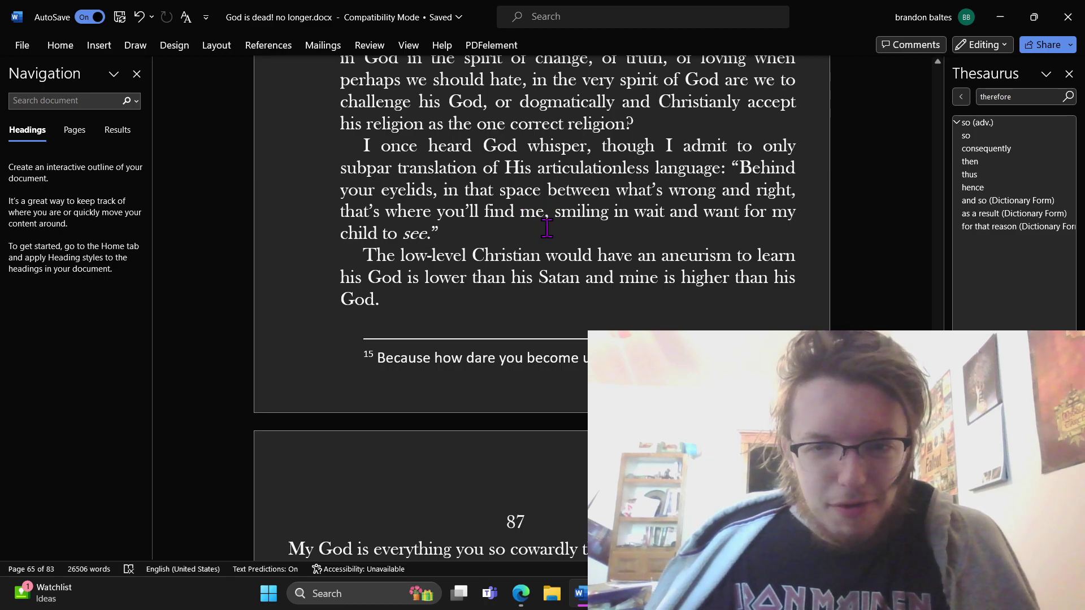
left_click(587, 213)
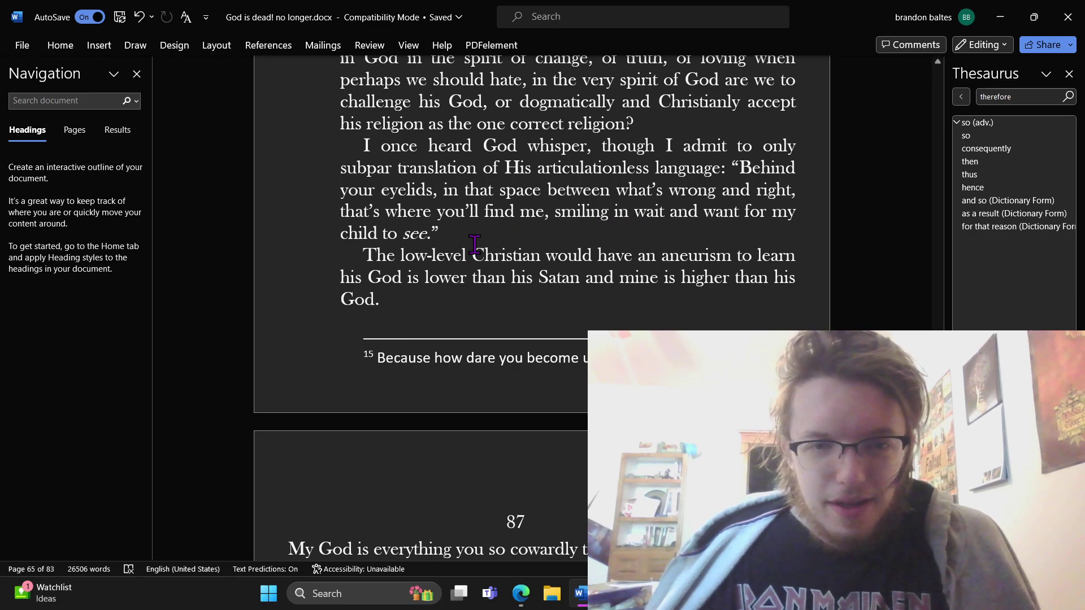
double_click(355, 242)
triple_click(356, 243)
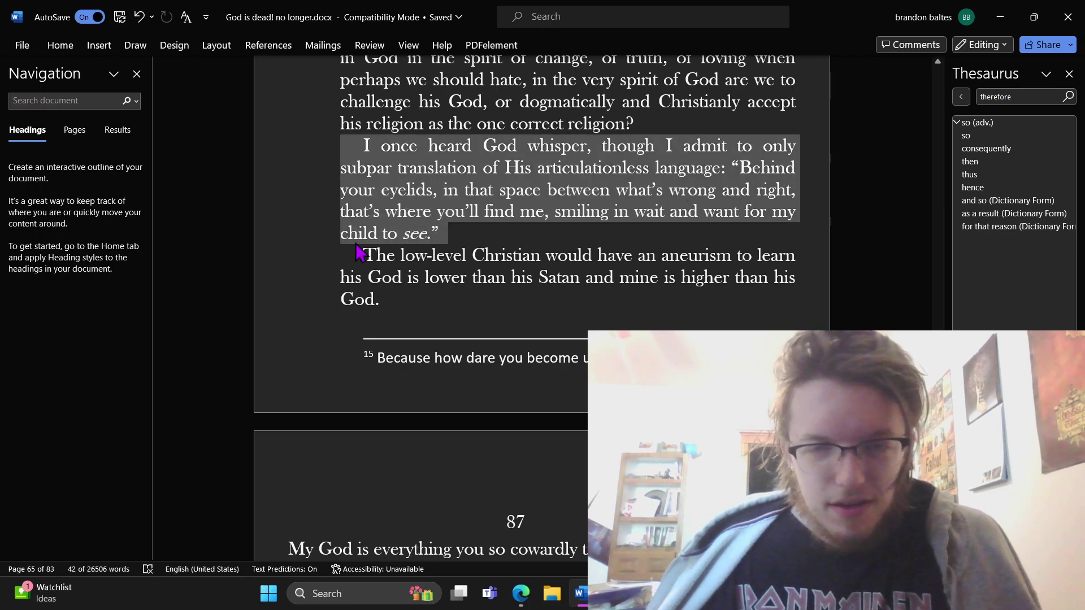
triple_click(360, 253)
triple_click(360, 253)
triple_click(357, 252)
left_click(358, 252)
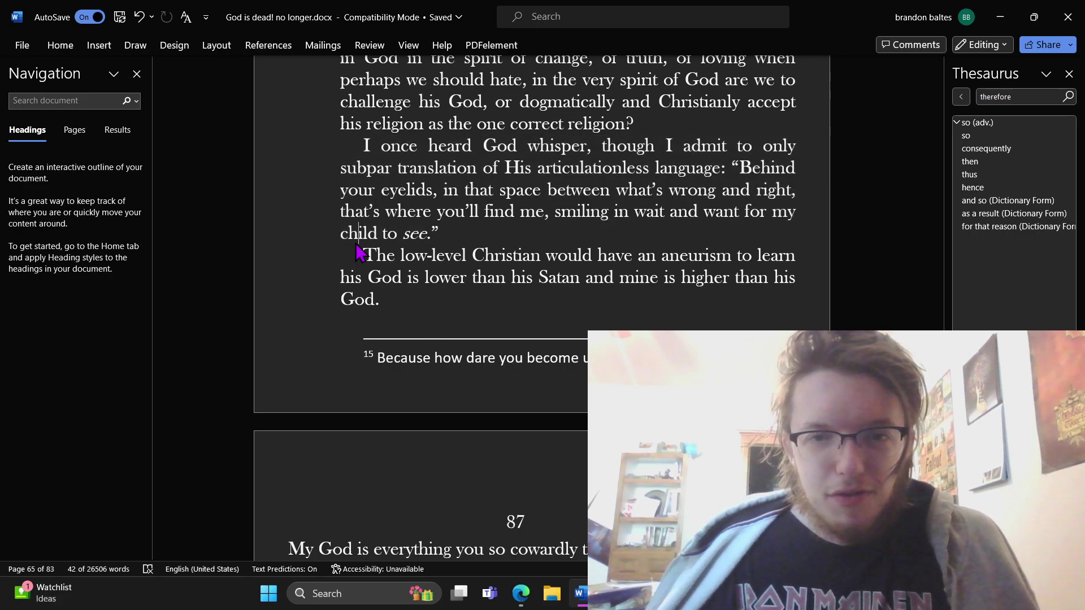
triple_click(359, 253)
triple_click(359, 254)
left_click(359, 253)
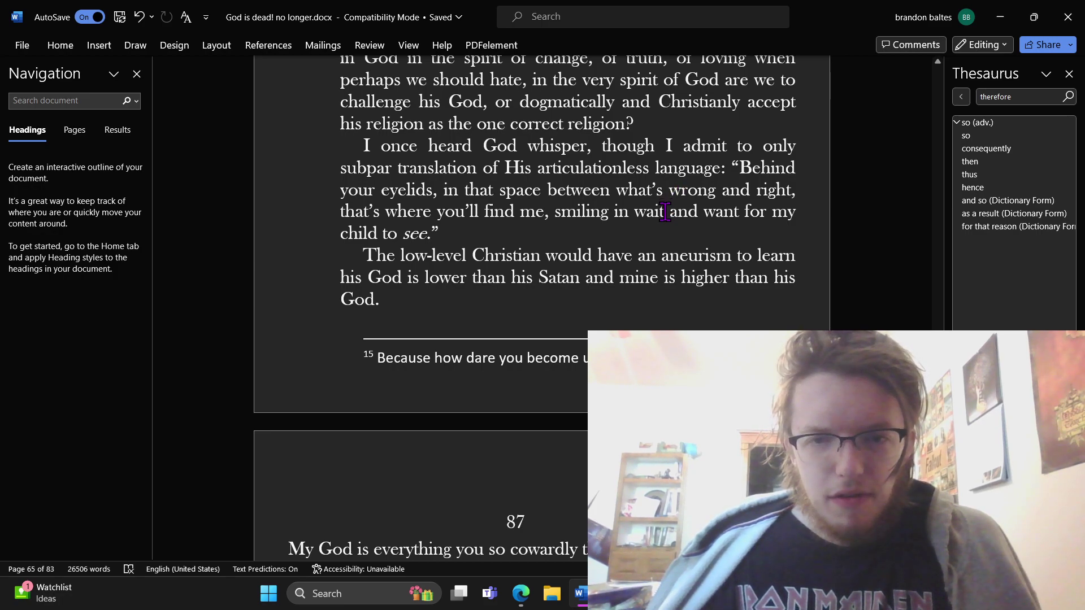
key("Down")
key("Down")
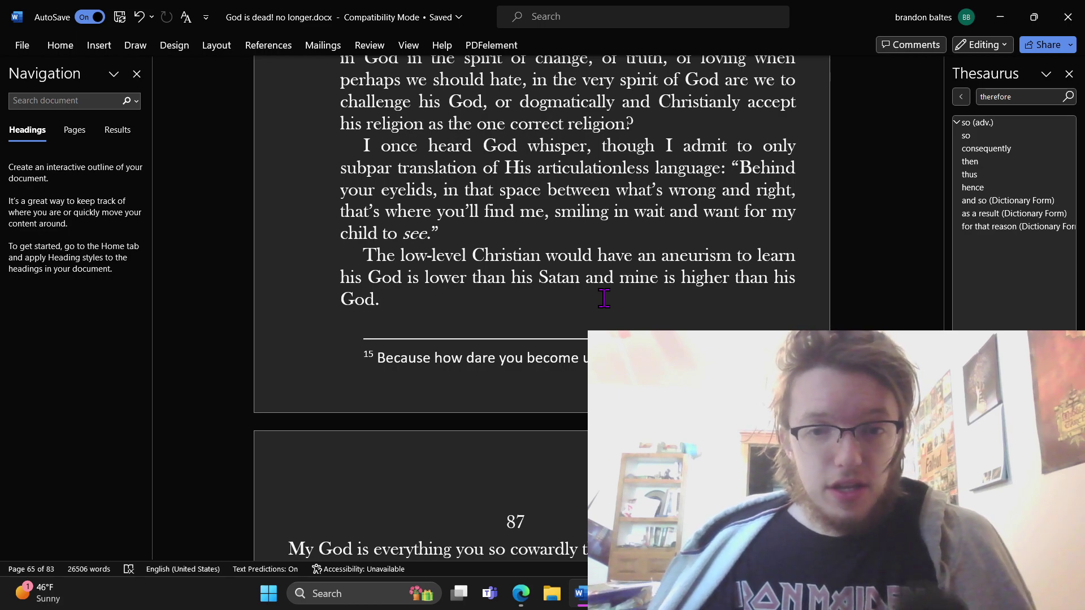
- Go back to the number heading of passage 85 and briefly check the OBS window before returning to the manuscript
left_click(580, 231)
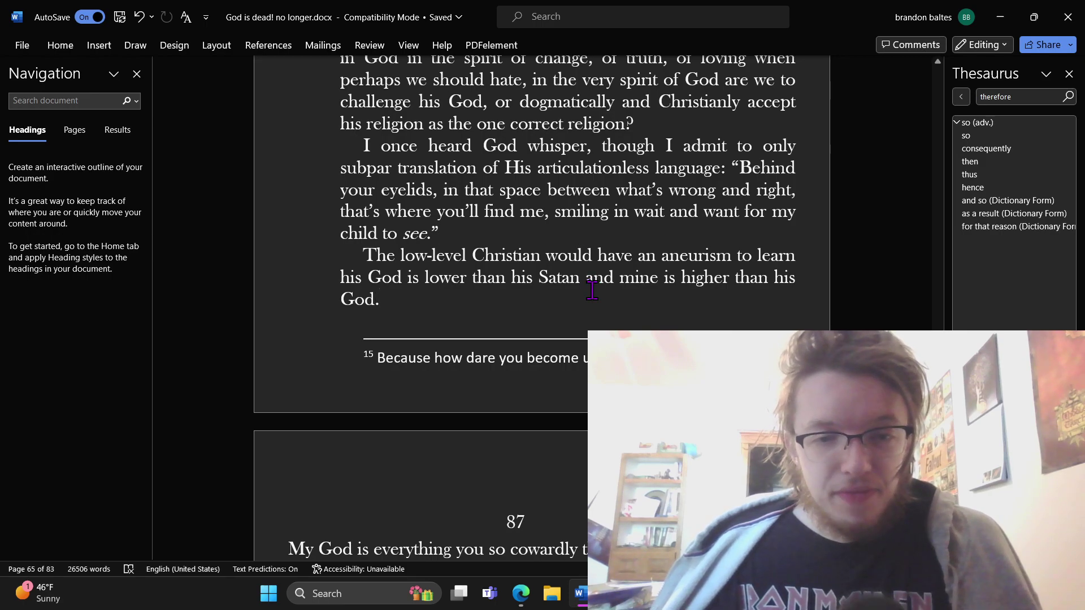
scroll(591, 290, "up", 2)
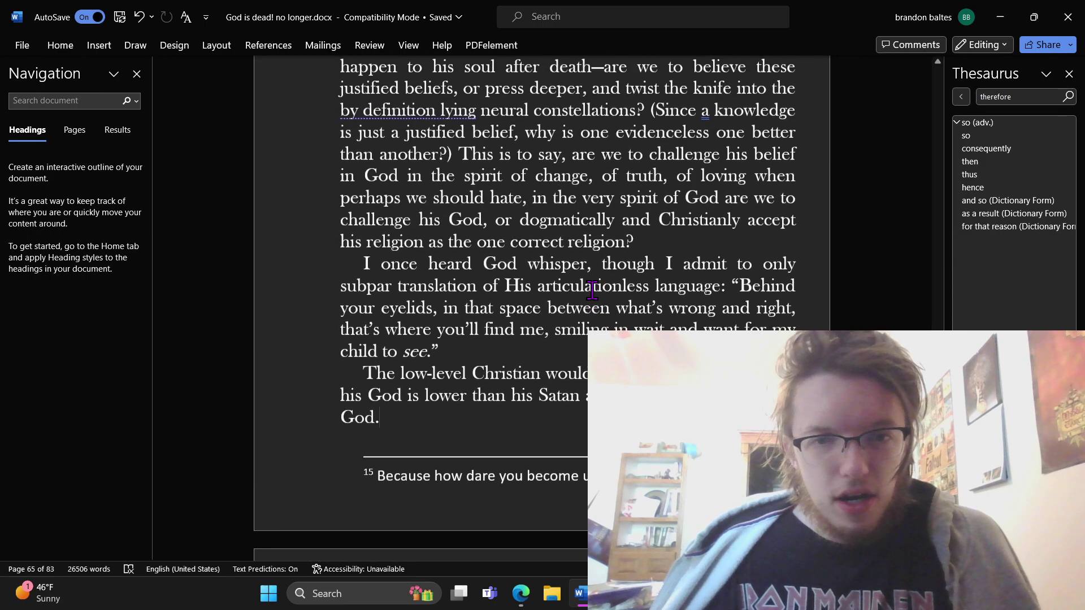
scroll(592, 290, "up", 1)
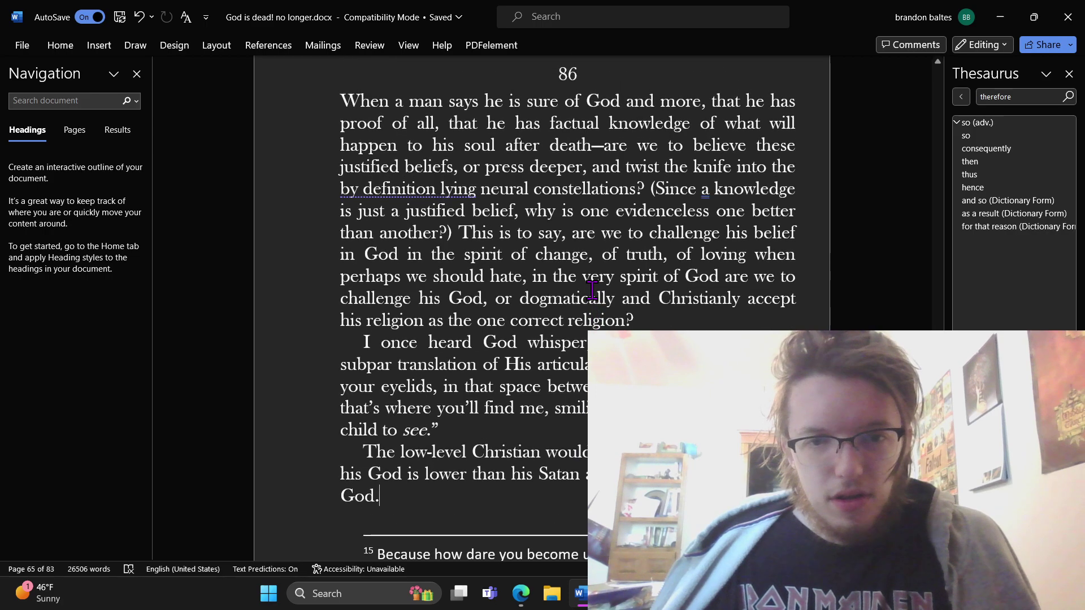
scroll(591, 290, "up", 4)
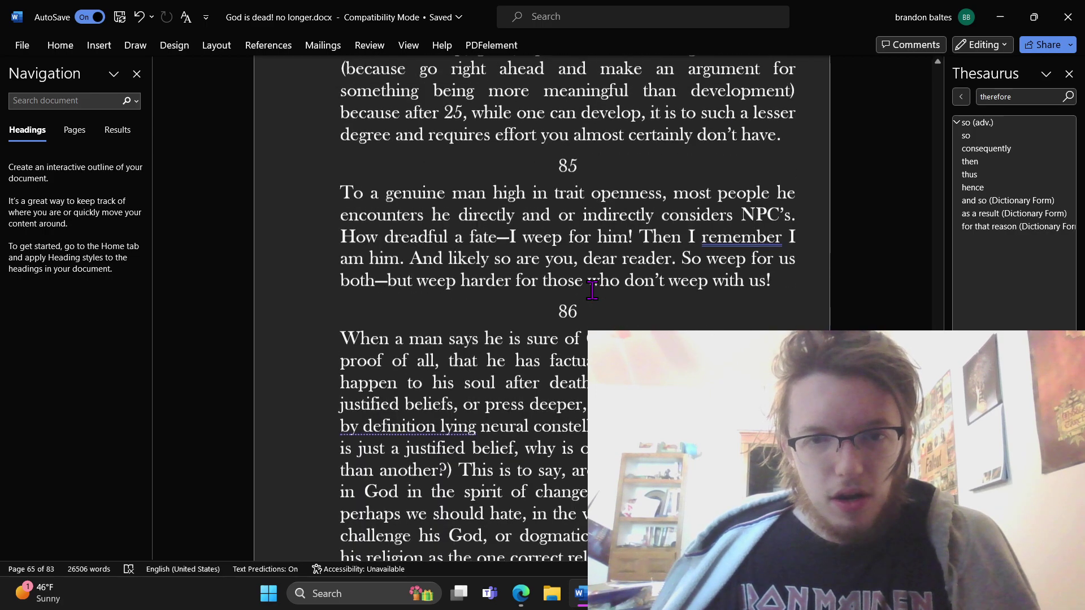
left_click(602, 319)
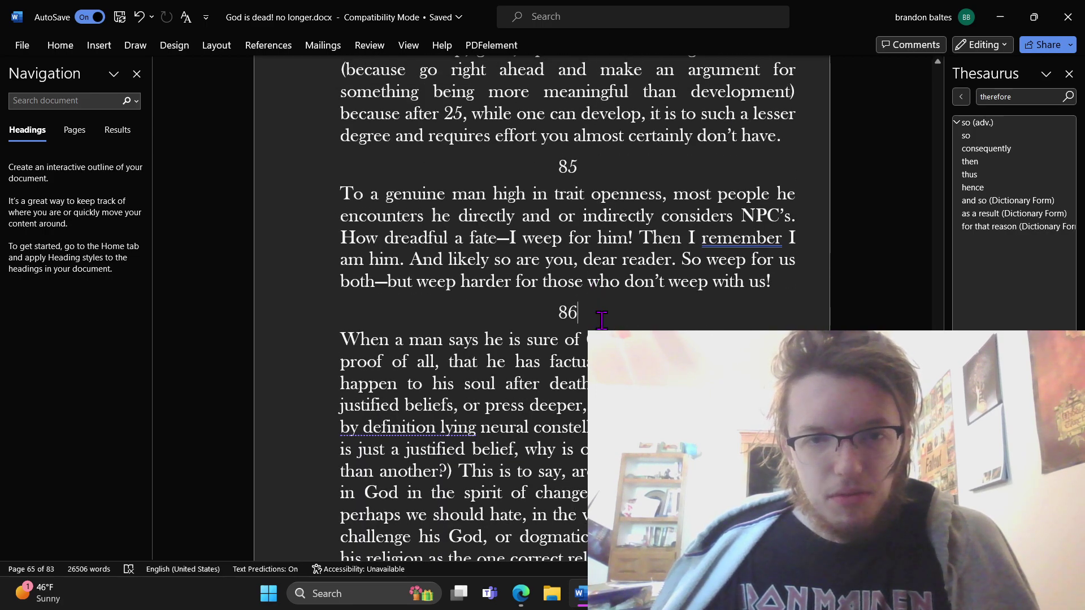
left_click(616, 161)
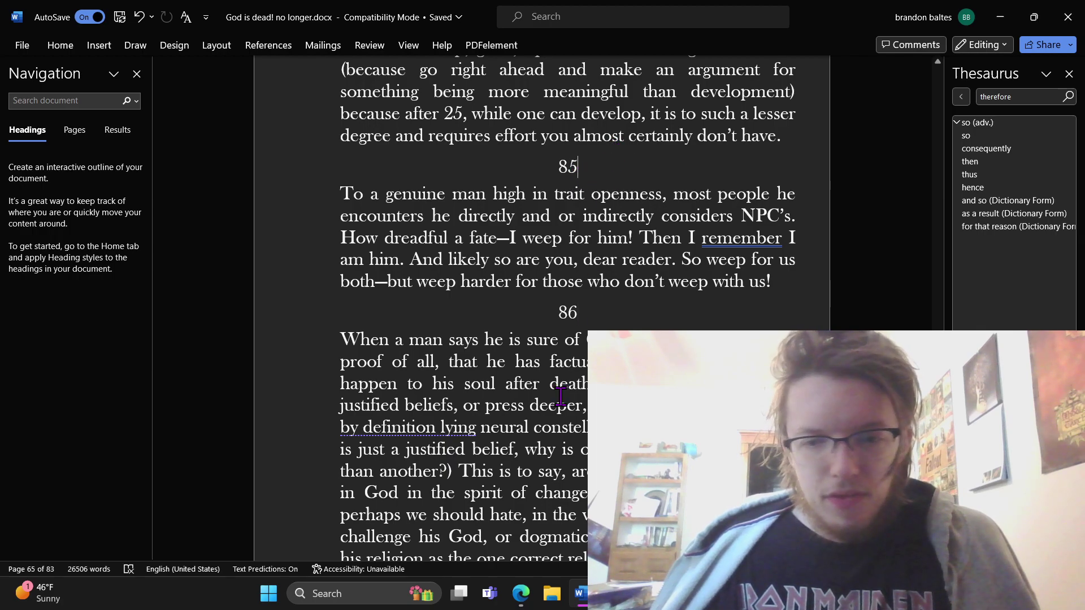
left_click(610, 593)
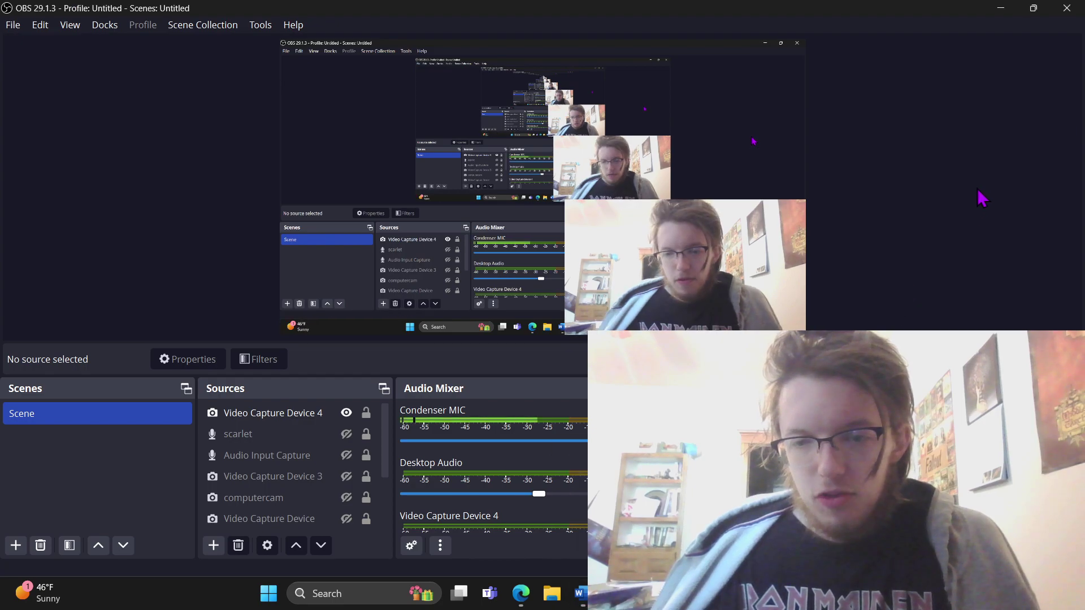
left_click(1000, 7)
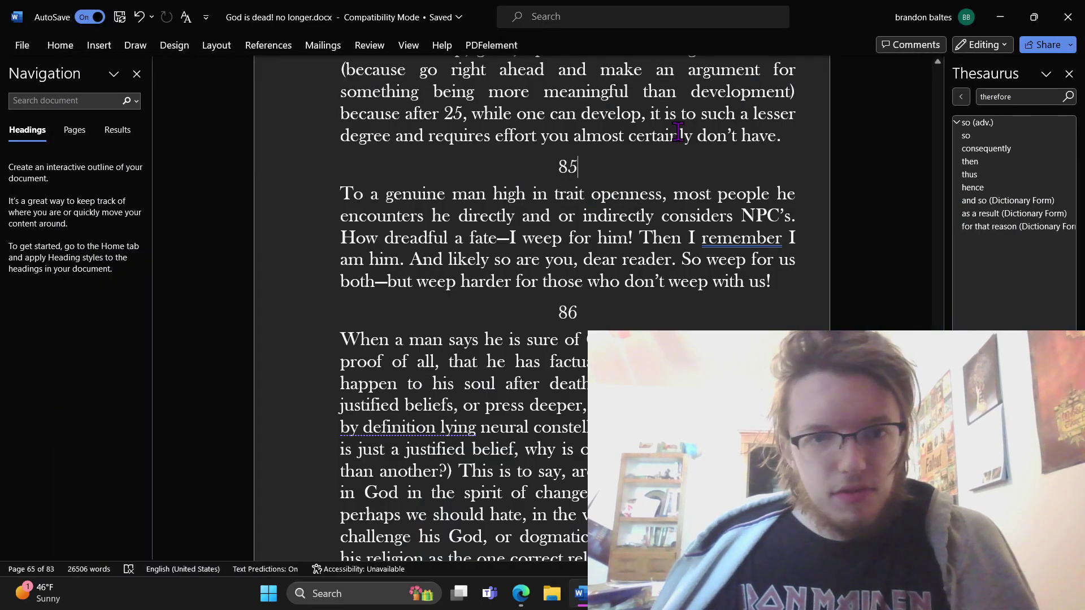
- Read passage 85 on the man high in trait openness and examine the word "indirectly" in its first sentence
left_click(608, 303)
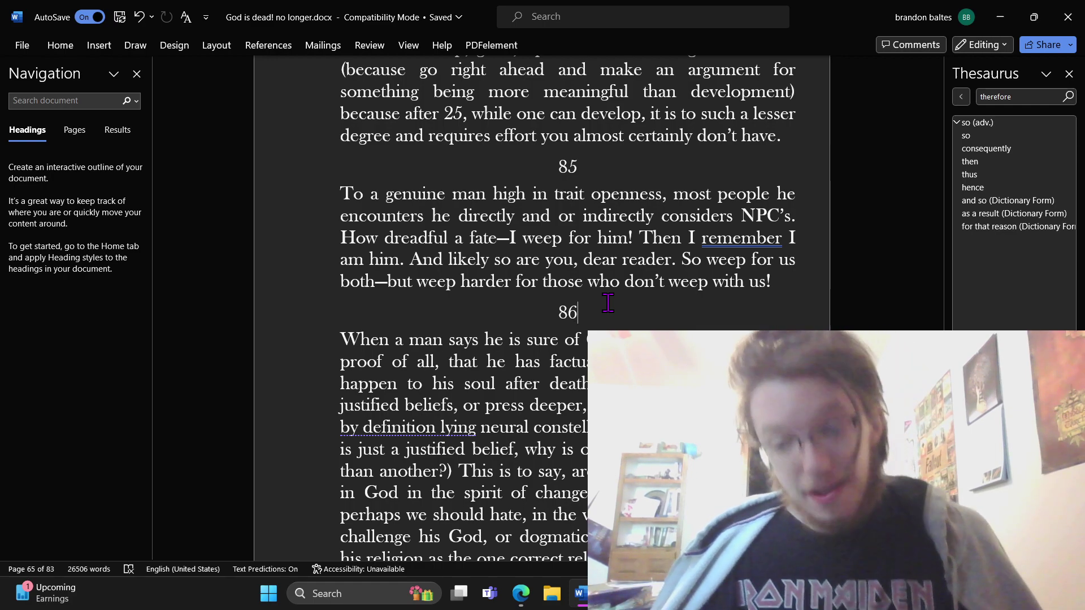
double_click(622, 213)
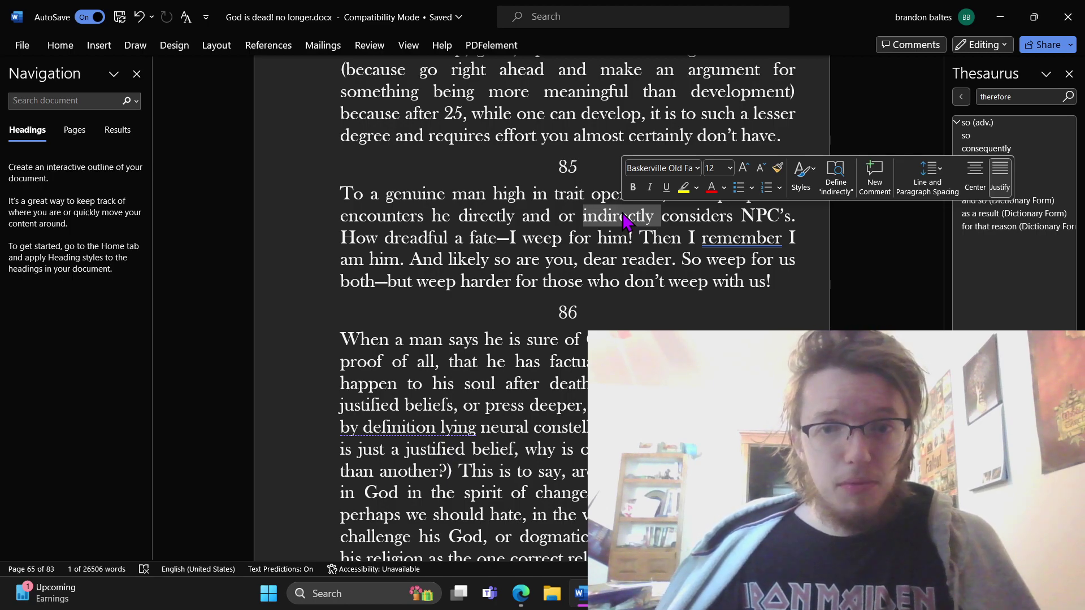
left_click(621, 215)
left_click(632, 307)
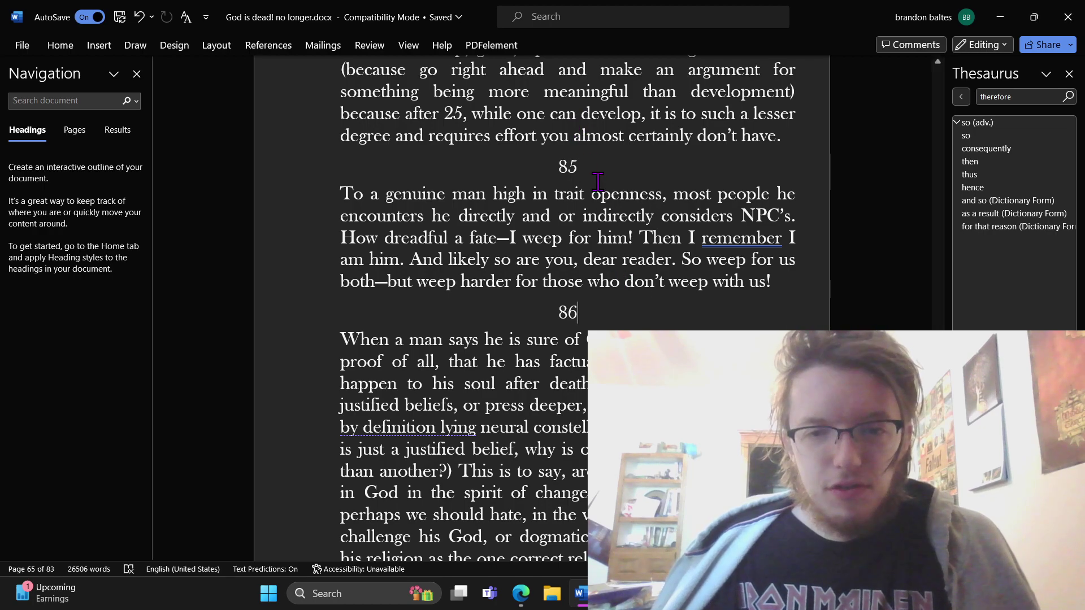
- Select the word "indirectly" in passage 85 to examine it again, and return to the passage's number heading
left_click(610, 216)
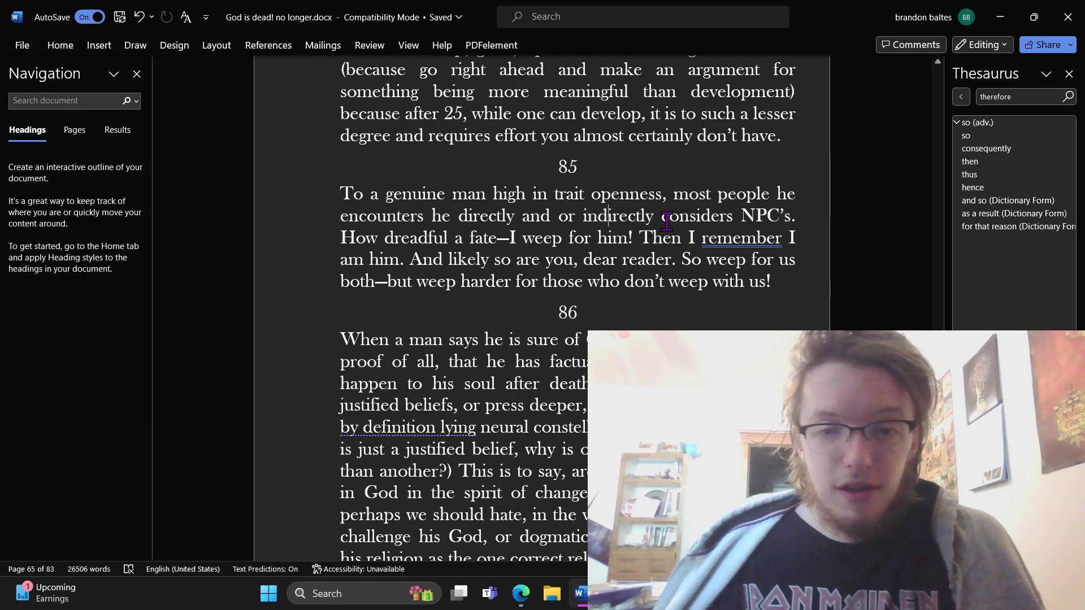
double_click(629, 201)
left_click(618, 214)
double_click(617, 213)
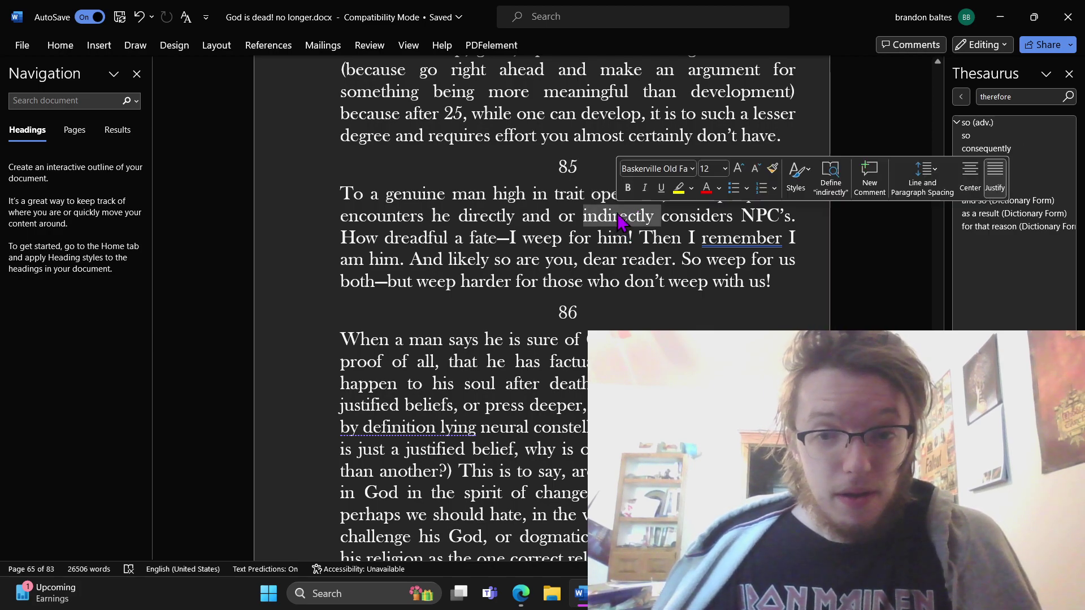
left_click(619, 216)
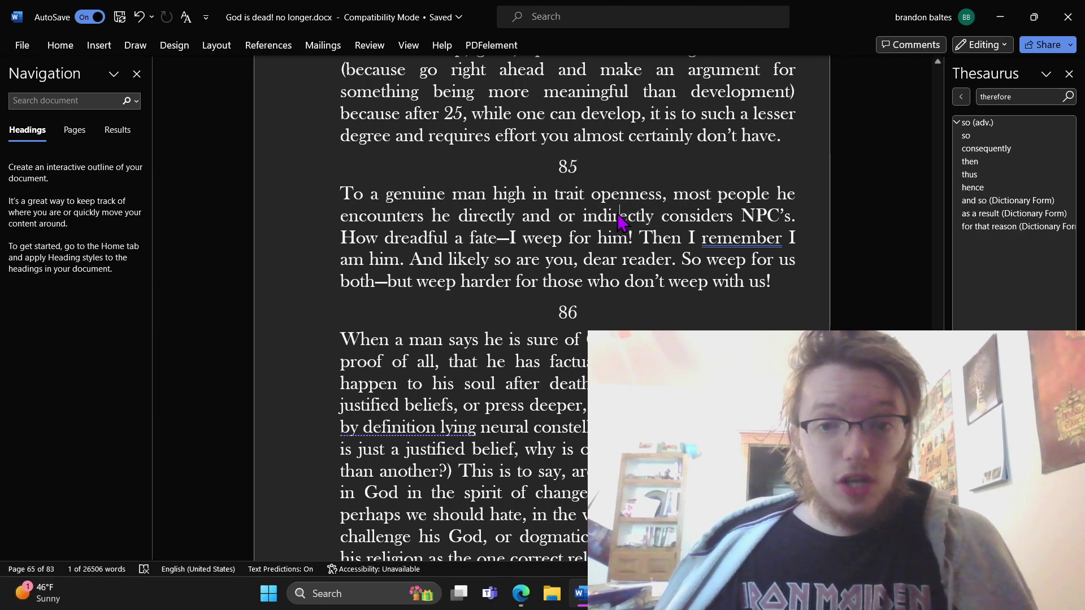
double_click(619, 216)
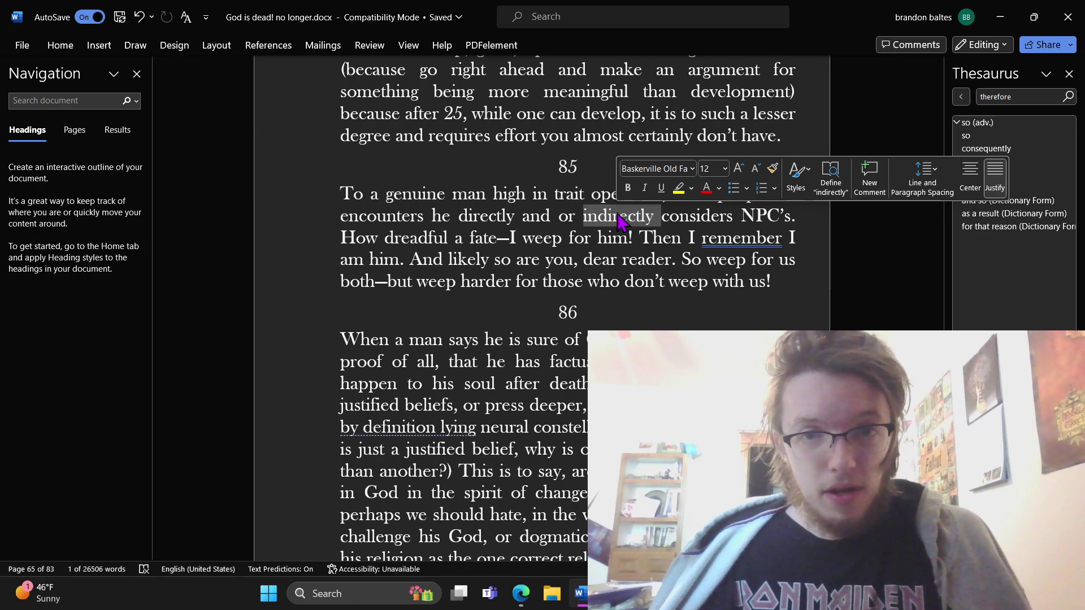
left_click(620, 218)
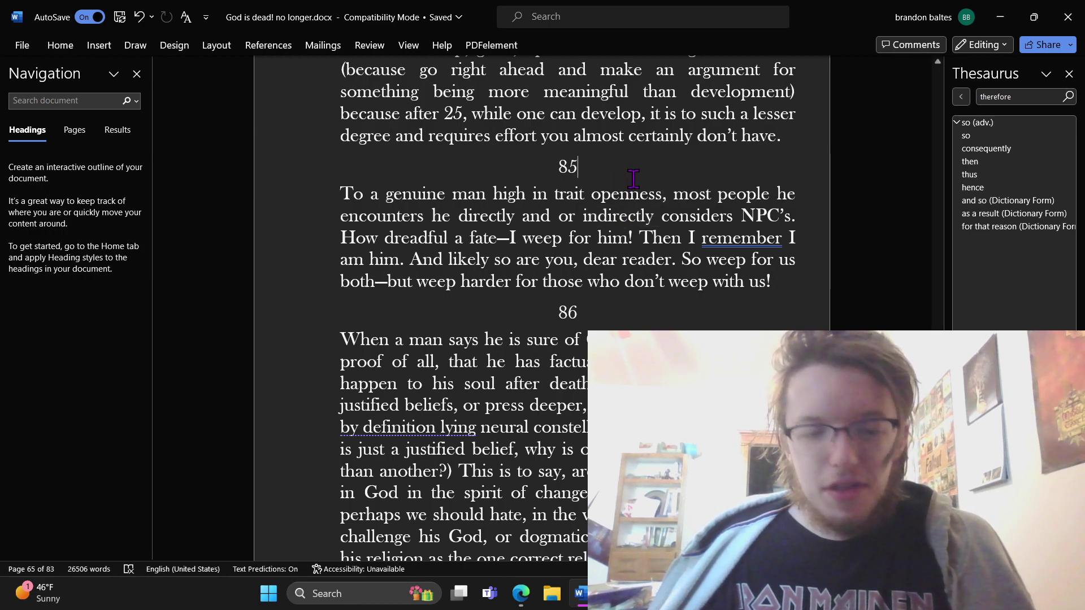
left_click(634, 179)
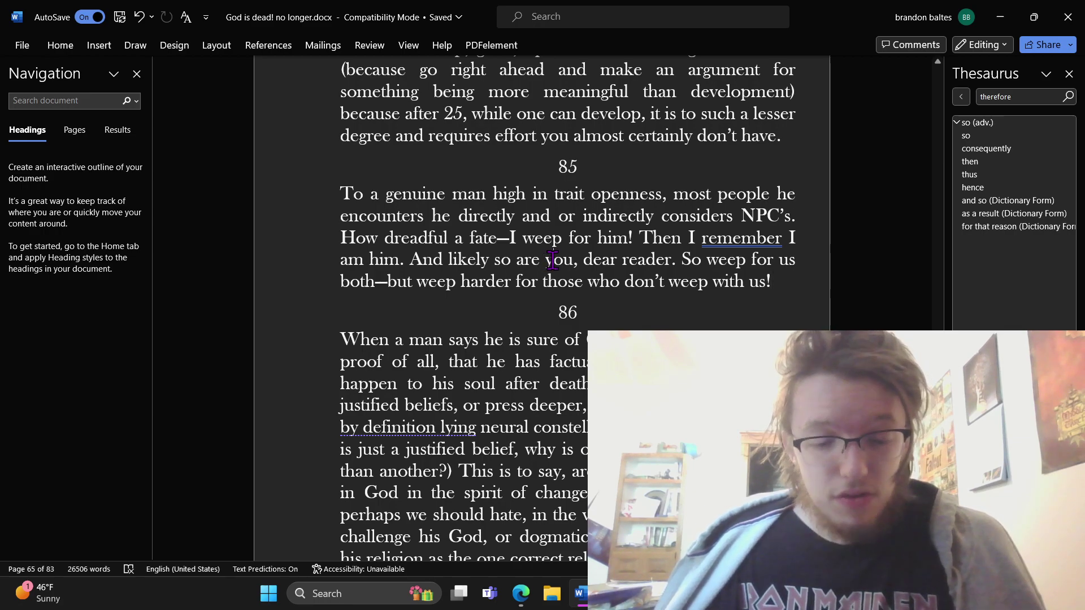
- Read the end of passage 85, from "And likely so are you, dear reader" to its closing exclamation
scroll(552, 260, "down", 1)
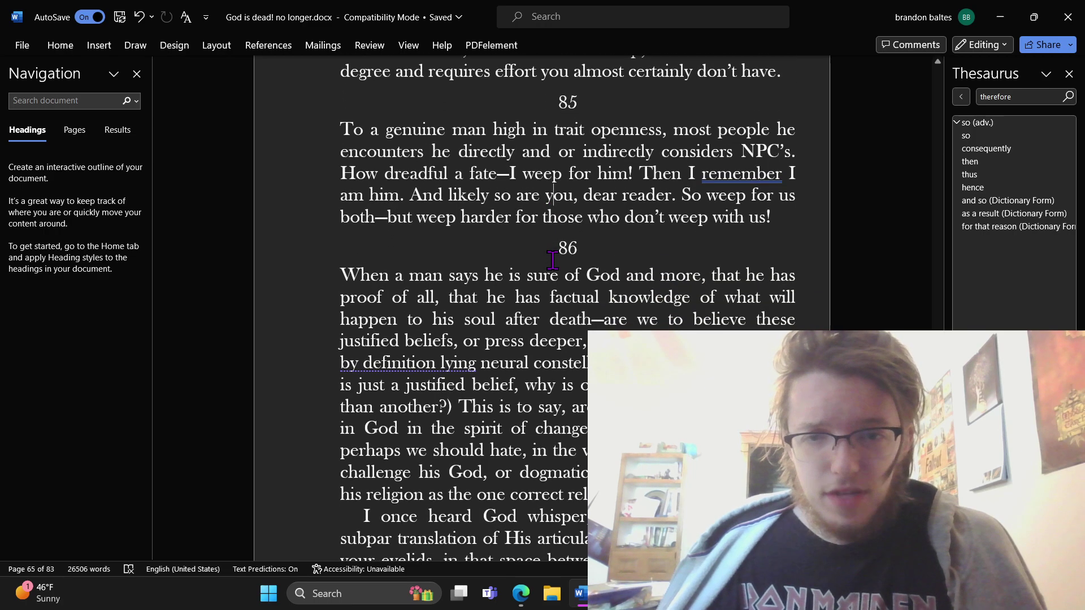
scroll(552, 261, "down", 1)
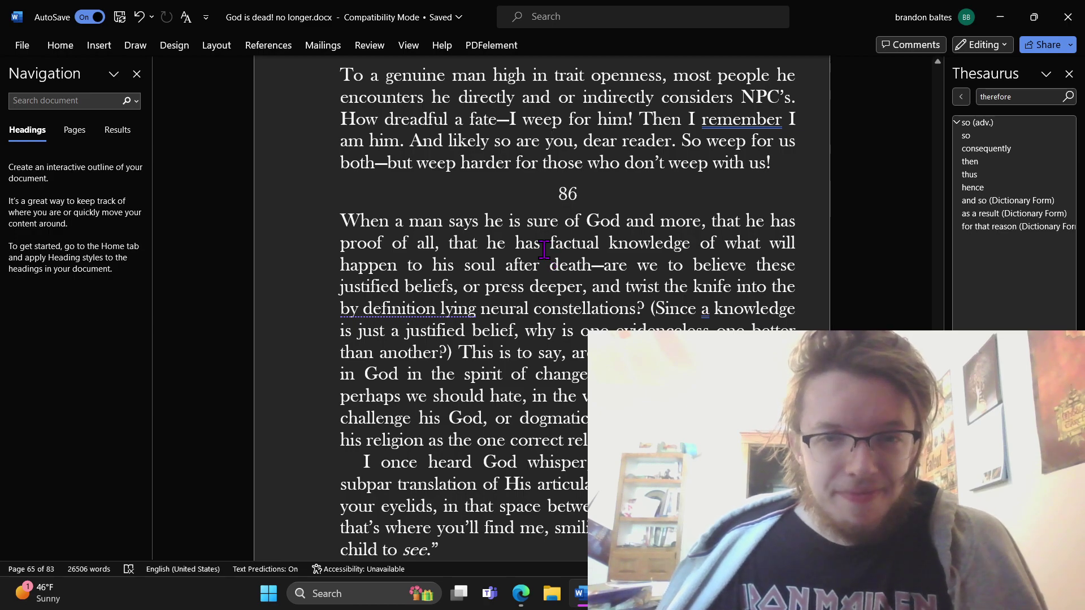
left_click(510, 164)
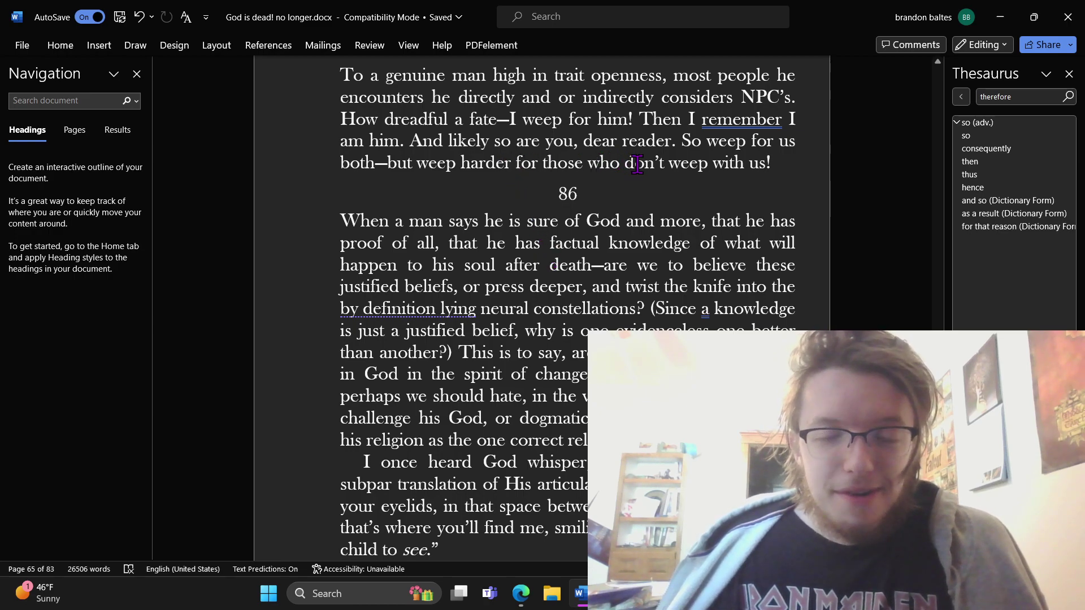
left_click(780, 162)
scroll(779, 162, "up", 2)
scroll(780, 162, "down", 1)
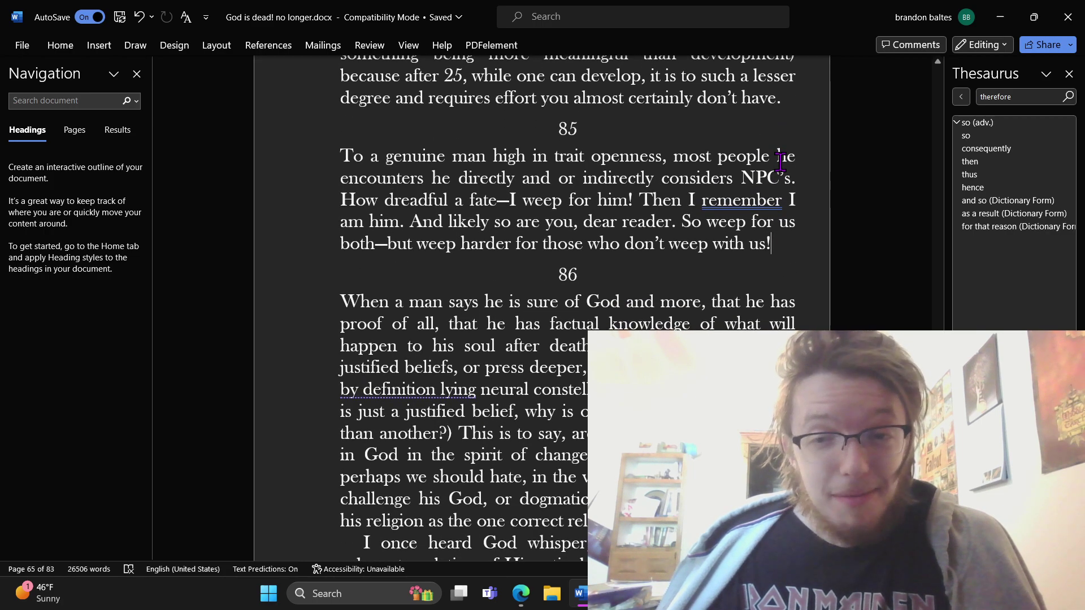
- Examine the term "NPC's" in passage 85 by selecting the word, and clear the selection
double_click(754, 179)
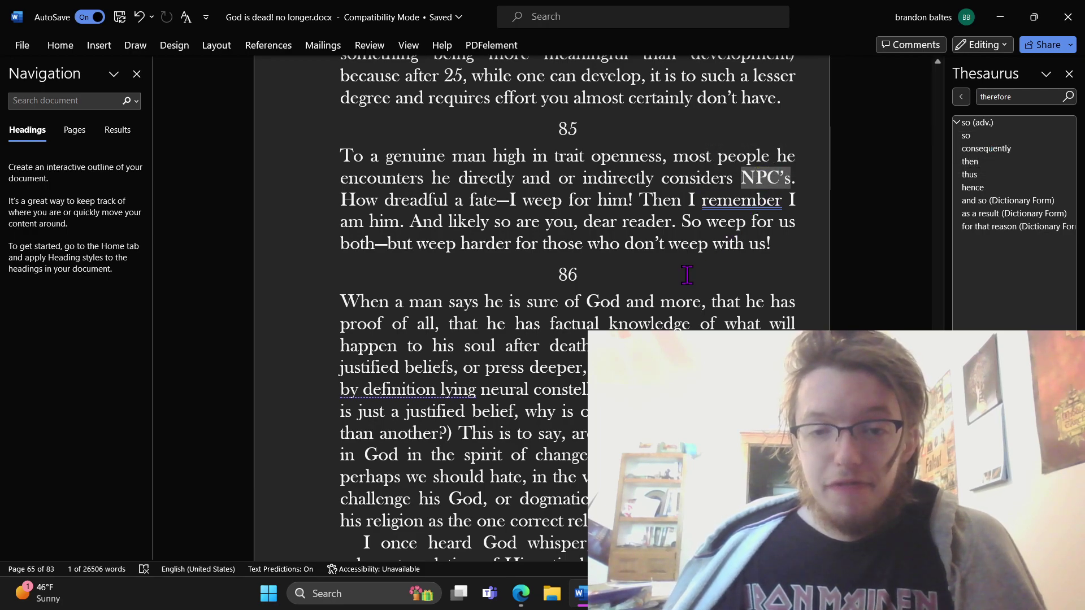
left_click(689, 244)
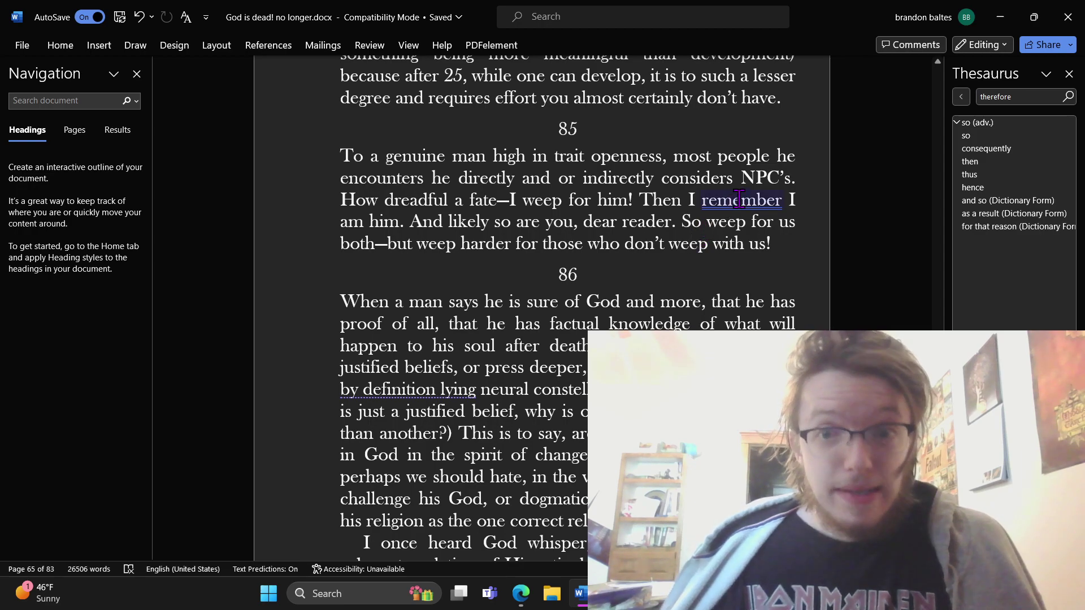
double_click(755, 184)
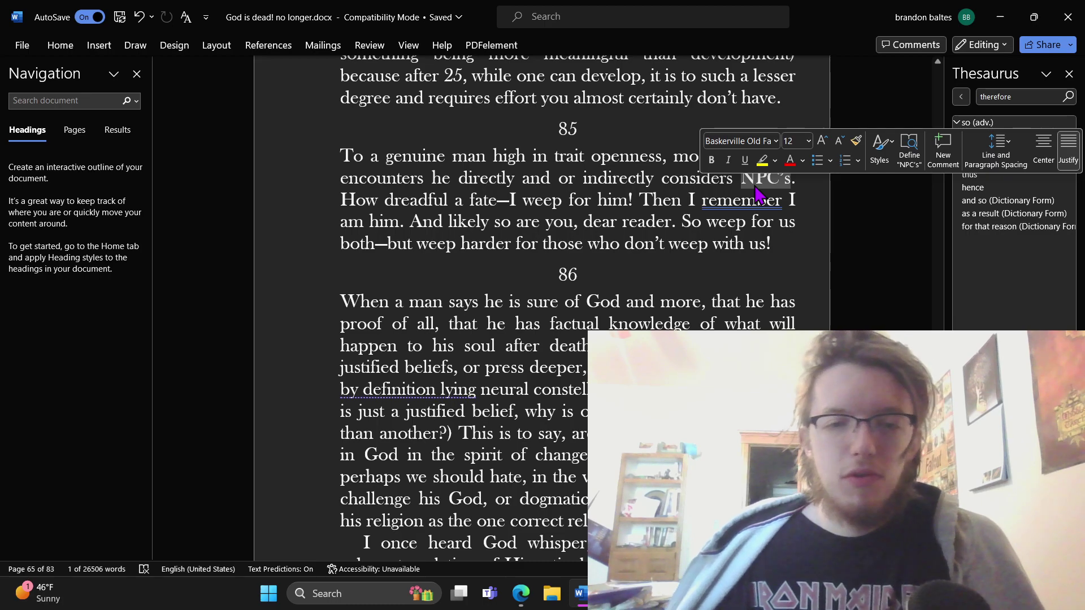
left_click(760, 199)
left_click(788, 234)
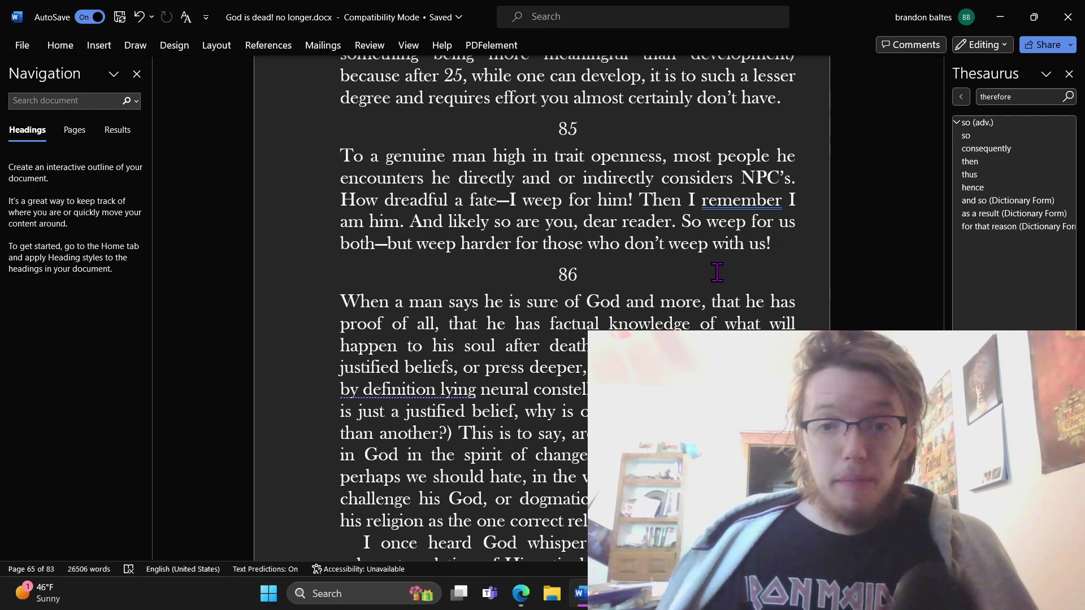
- Examine the word "us" in the closing phrase "weep with us!" of passage 85
double_click(757, 248)
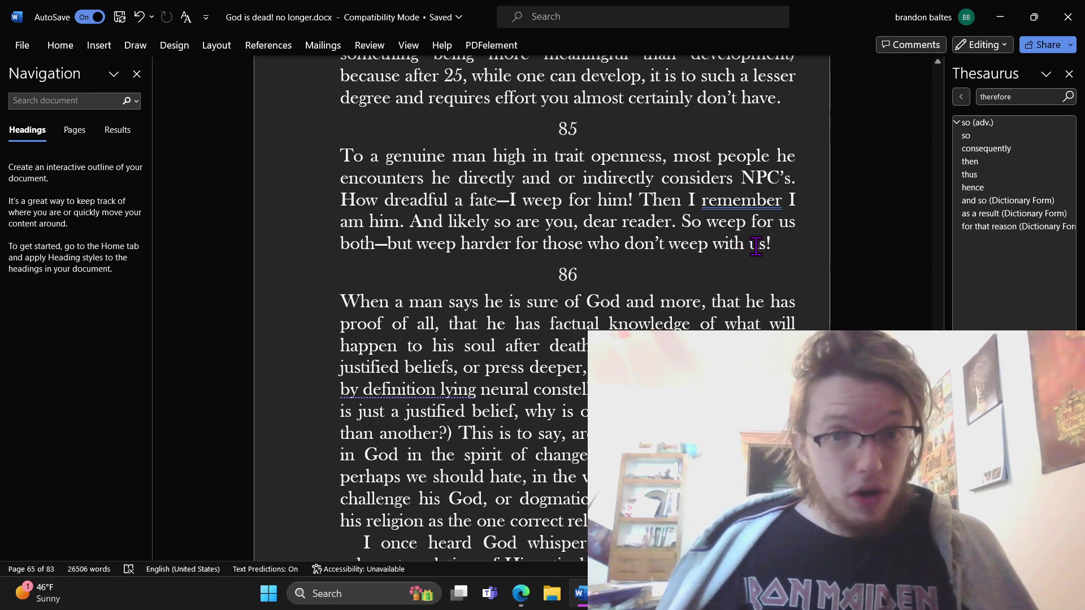
left_click(757, 250)
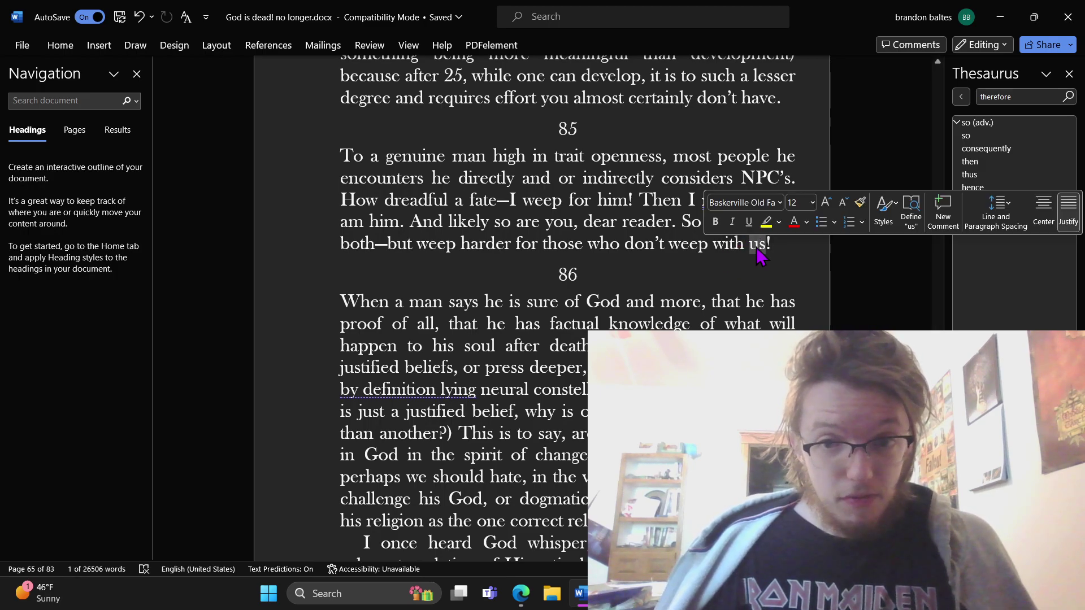
left_click(795, 237)
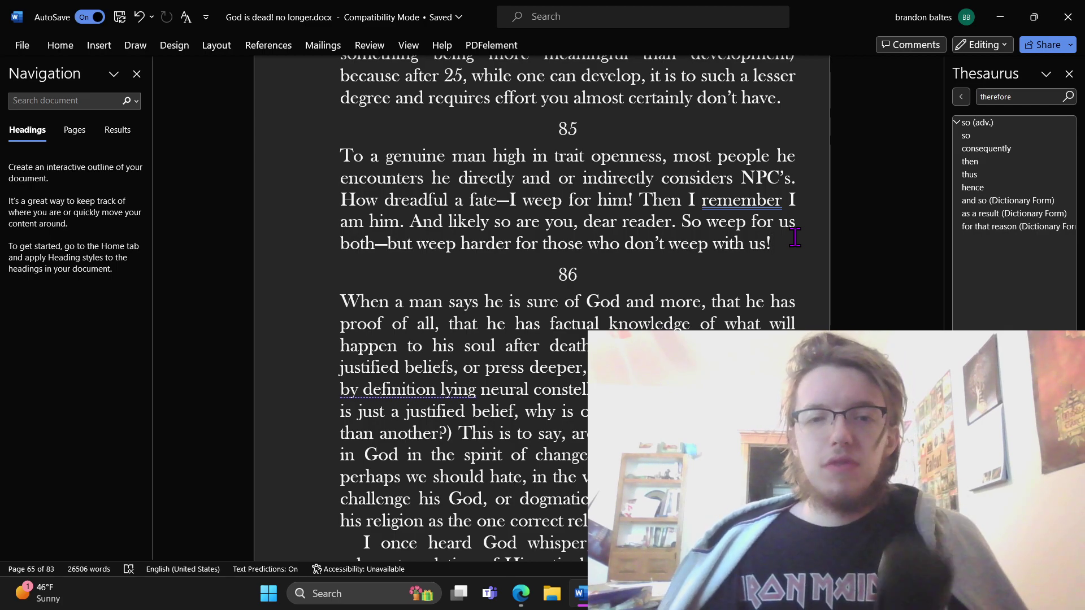
- Reexamine "NPC's" in the first sentence of passage 85 and return to the end of the passage
double_click(763, 177)
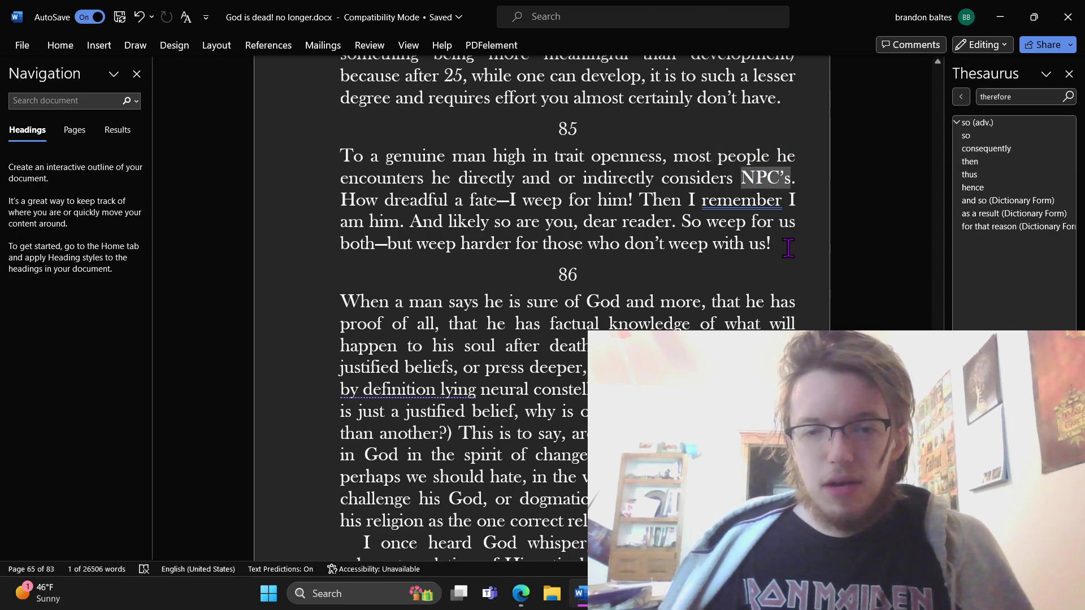
left_click(768, 184)
double_click(768, 185)
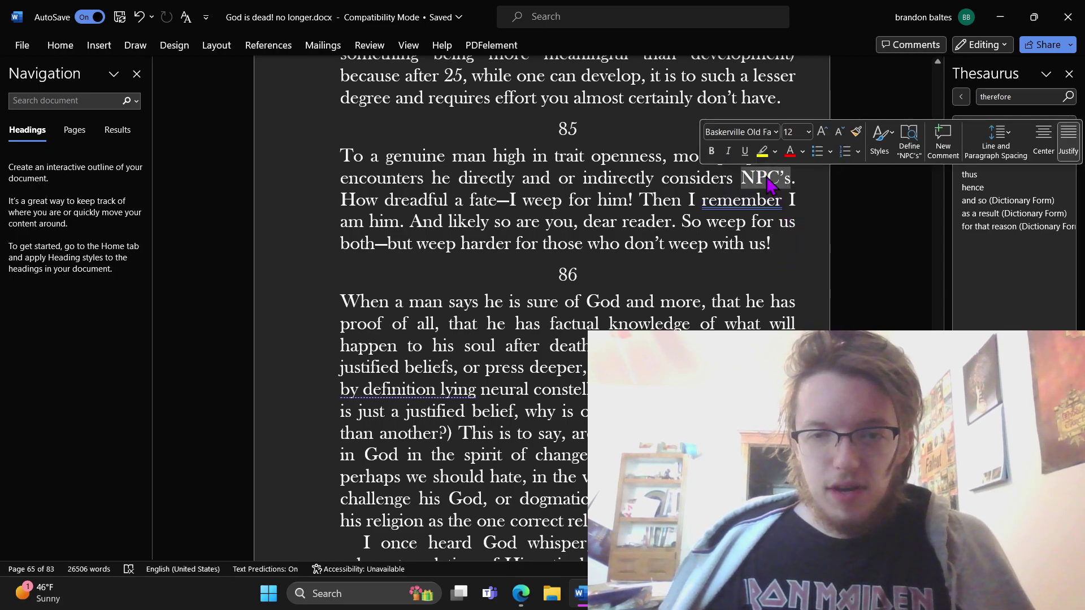
left_click(779, 244)
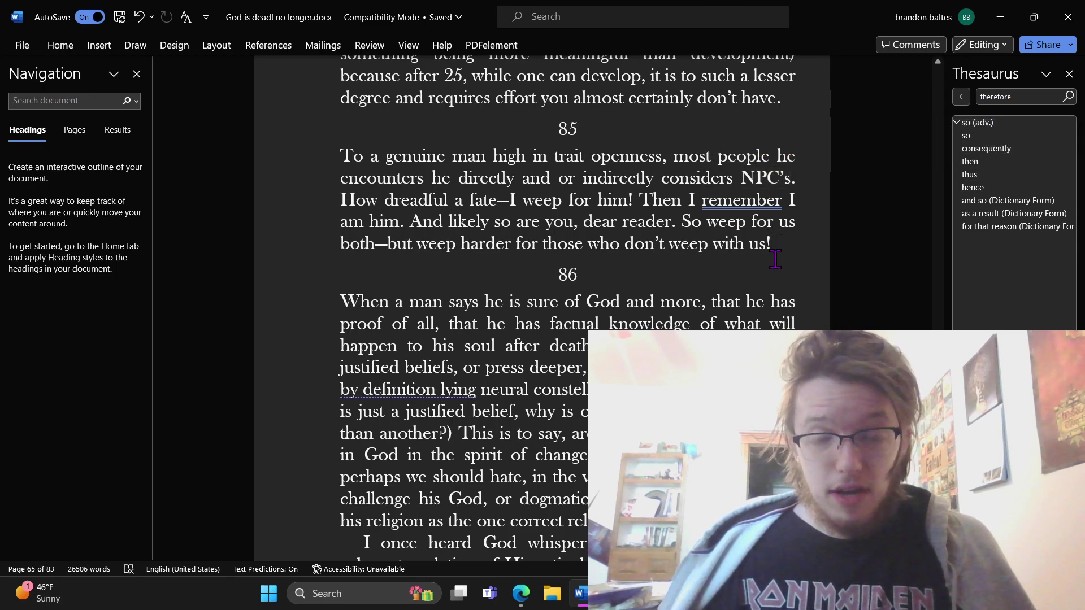